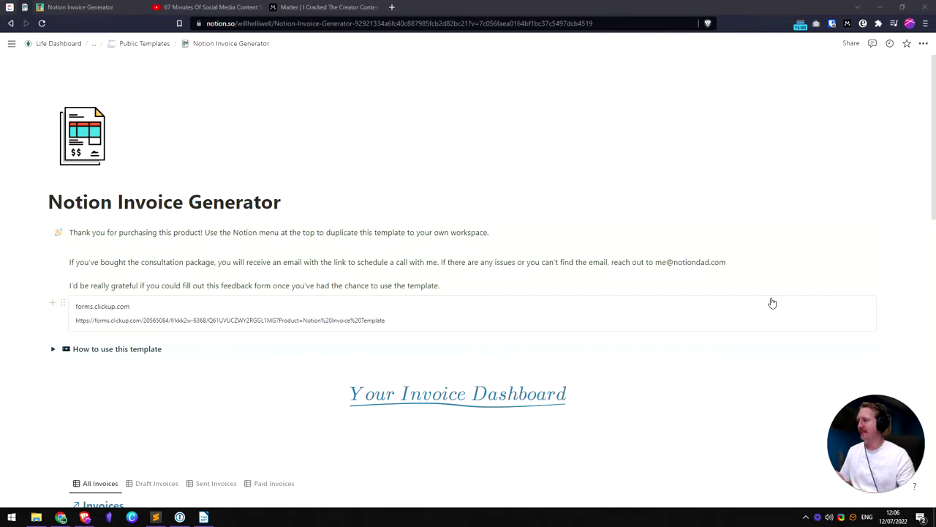
- Check the price tiers on the Notion Invoice Generator's Gumroad product page and return to the template page
click(103, 7)
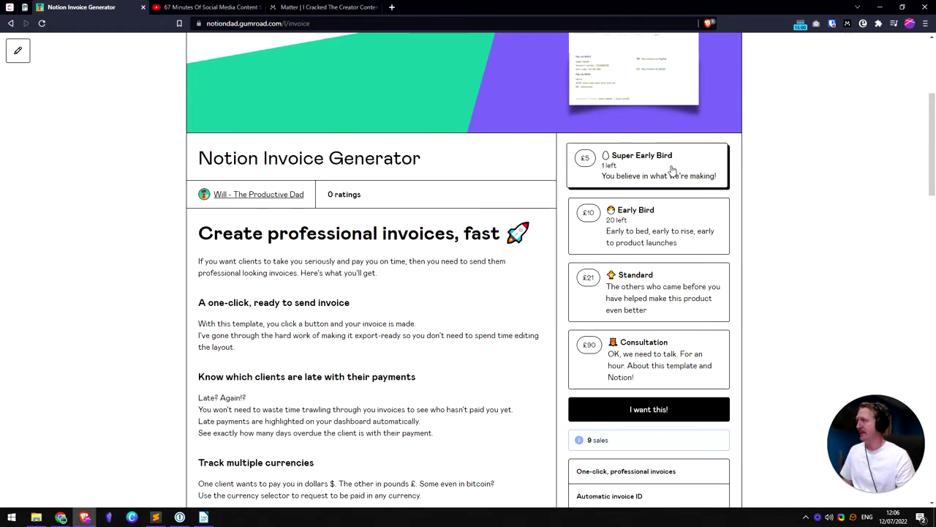
click(24, 7)
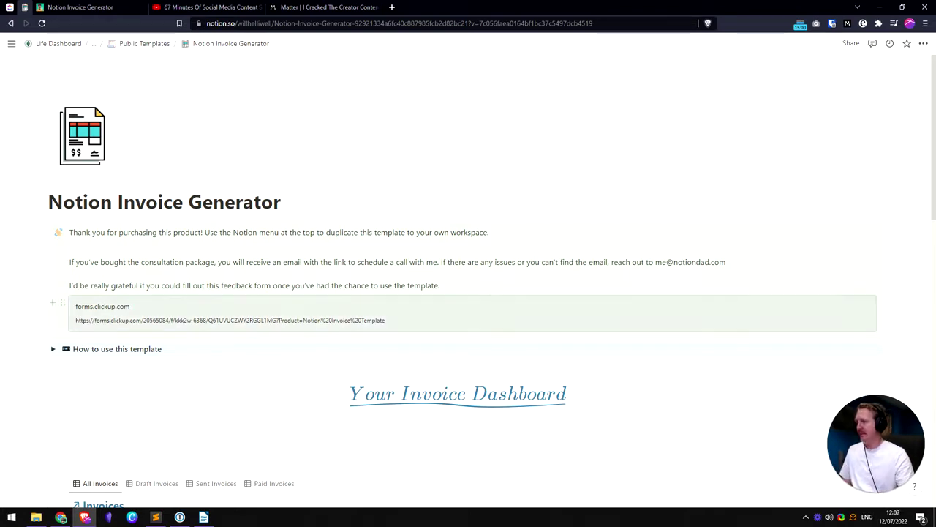
click(109, 247)
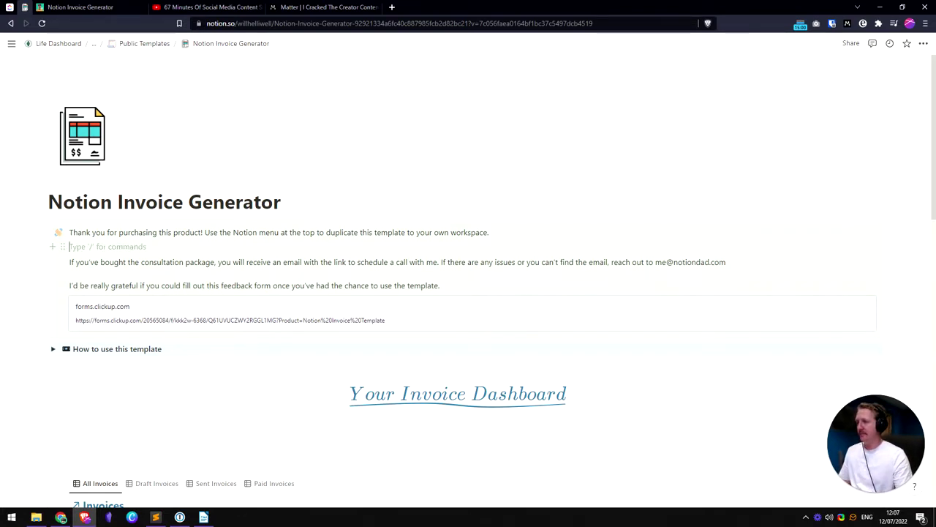
- View the Walkthrough and Connect to your own CRM videos under How to use this template, and collapse that section again
scroll(468, 263, down, 2)
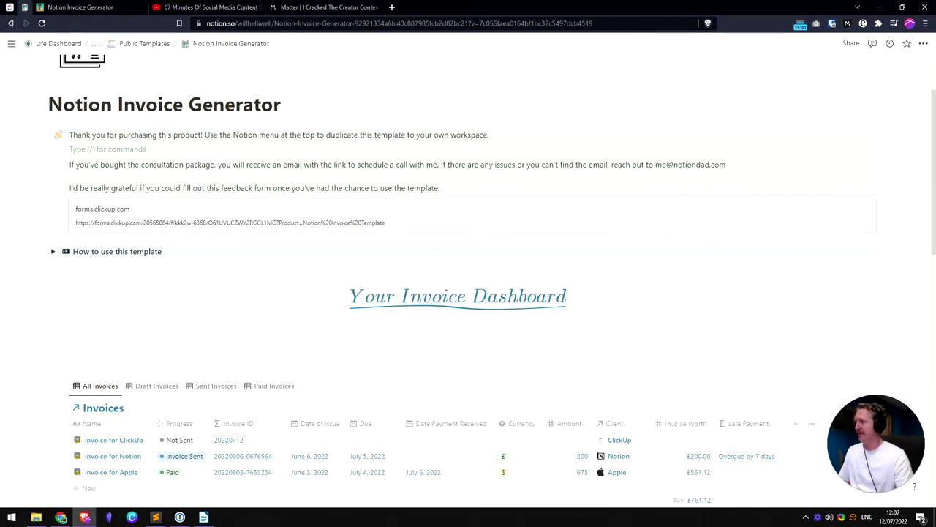
click(53, 252)
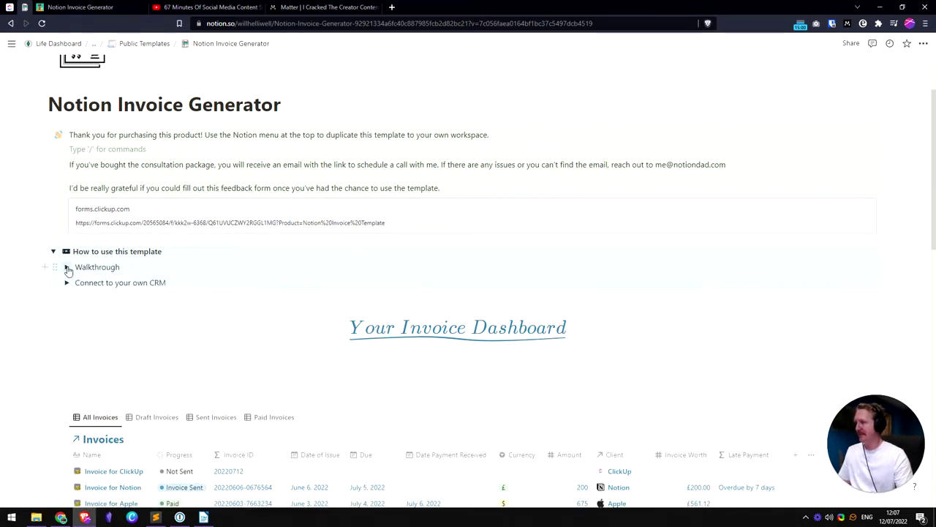
click(66, 267)
scroll(146, 276, down, 2)
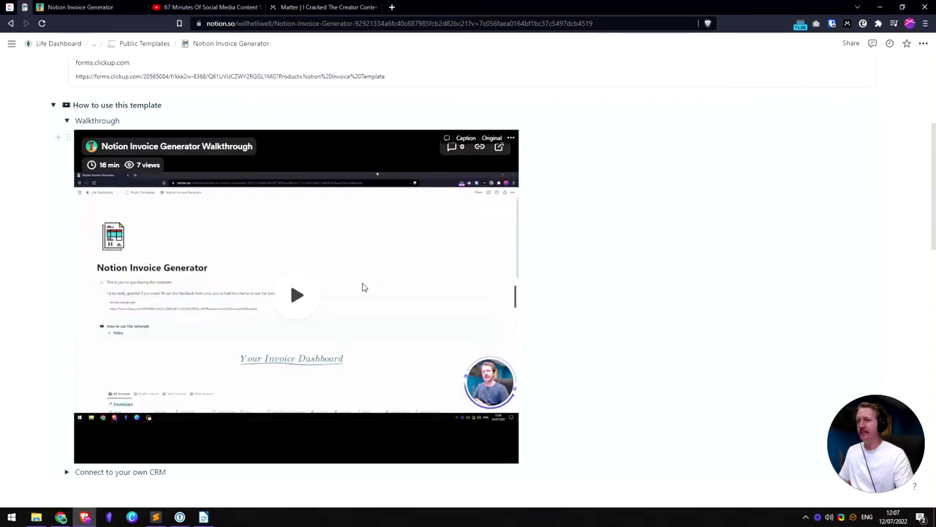
scroll(363, 289, down, 2)
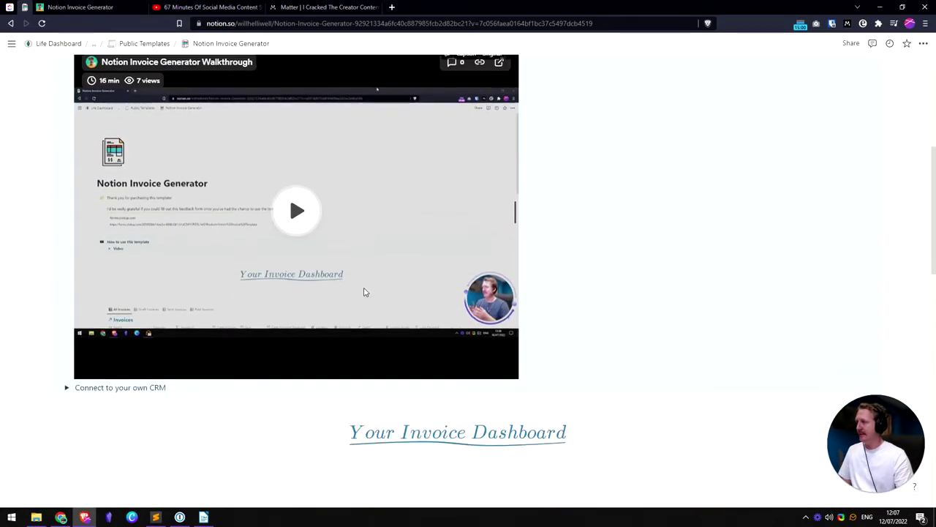
click(68, 327)
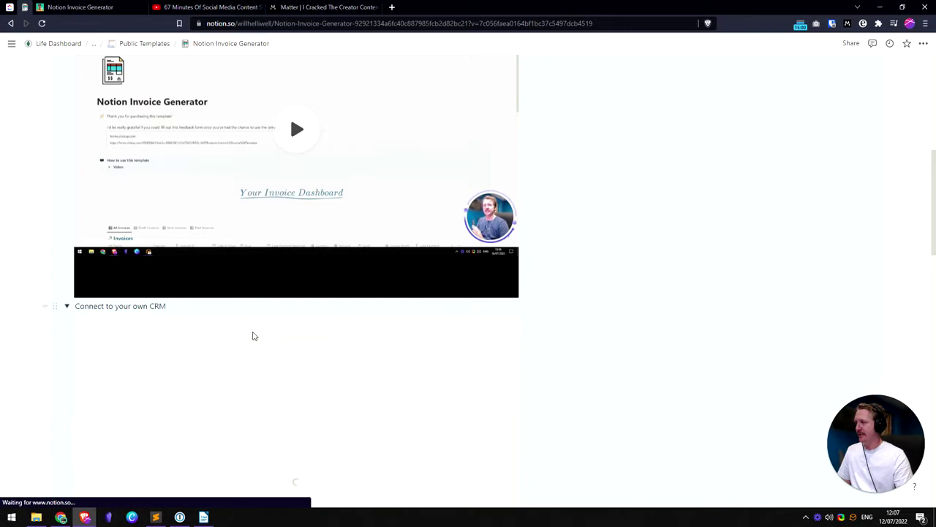
scroll(283, 318, down, 3)
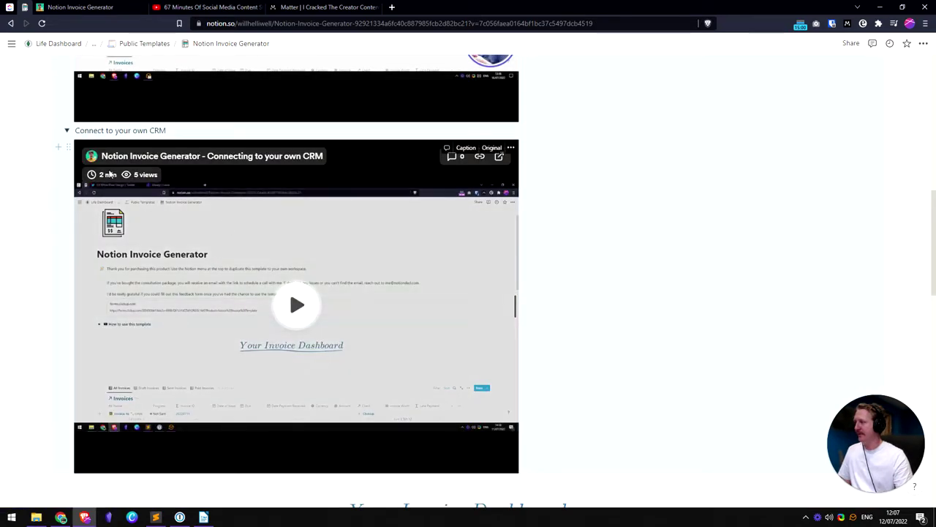
scroll(106, 203, up, 3)
scroll(106, 202, up, 3)
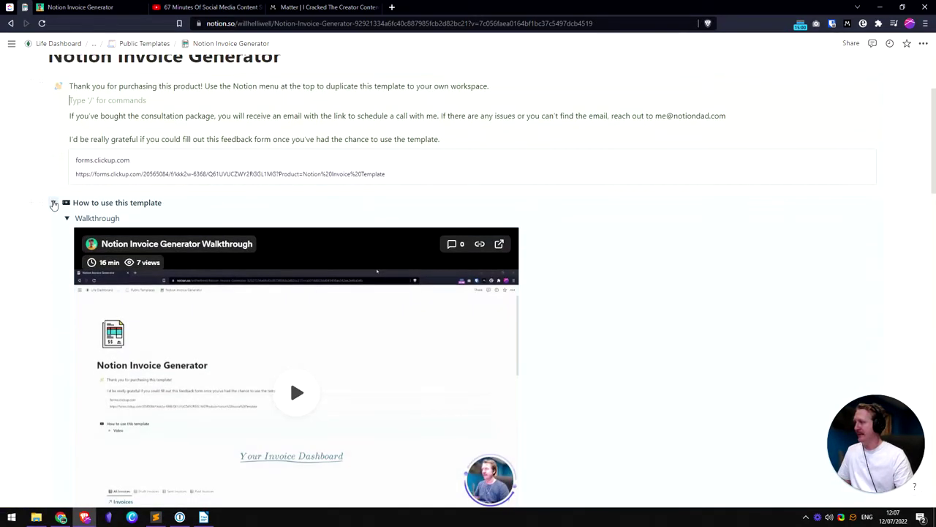
click(52, 203)
drag(227, 73, 188, 232)
click(188, 232)
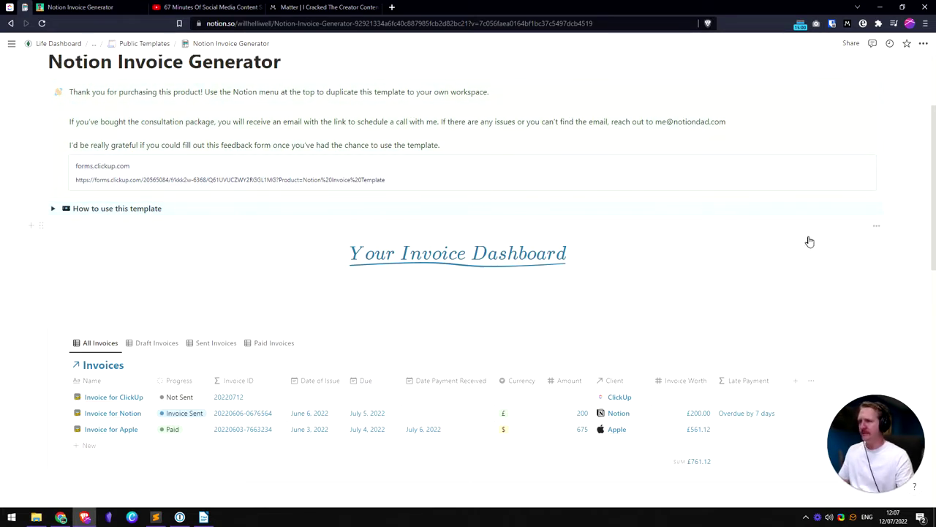
- Look through the Draft, Sent and Paid Invoices views of the Invoices database and return to All Invoices
scroll(605, 260, down, 1)
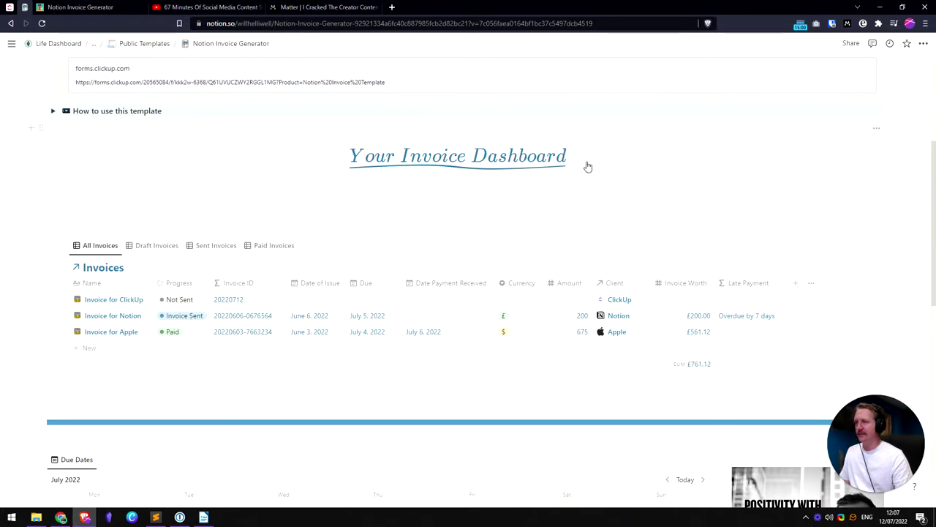
scroll(589, 166, down, 1)
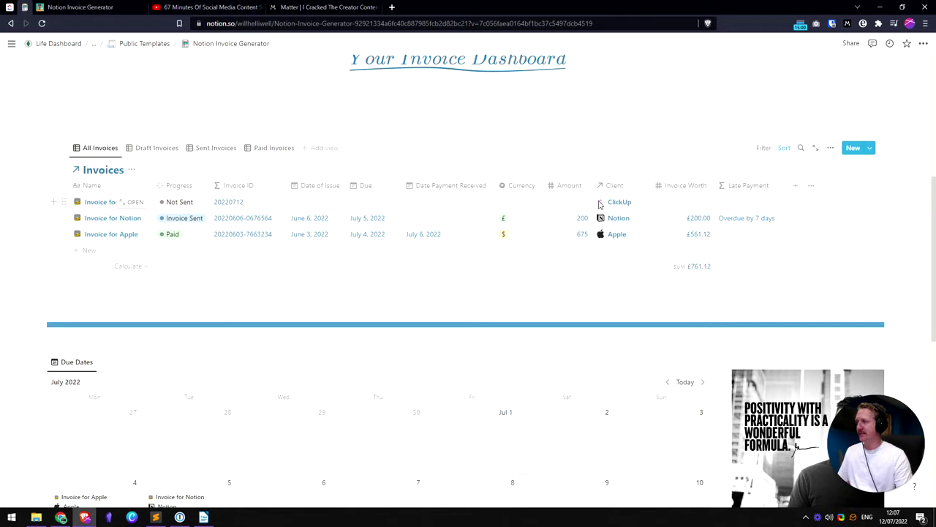
click(174, 152)
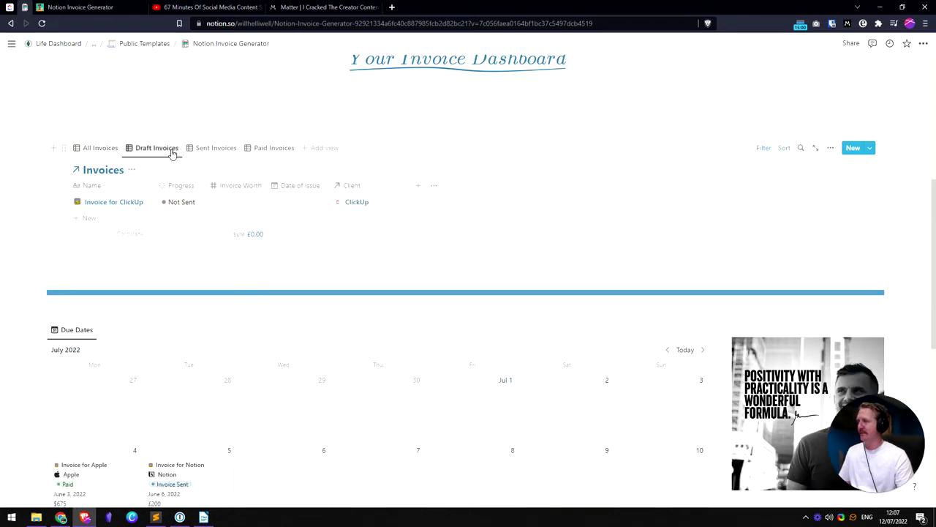
click(210, 150)
click(270, 150)
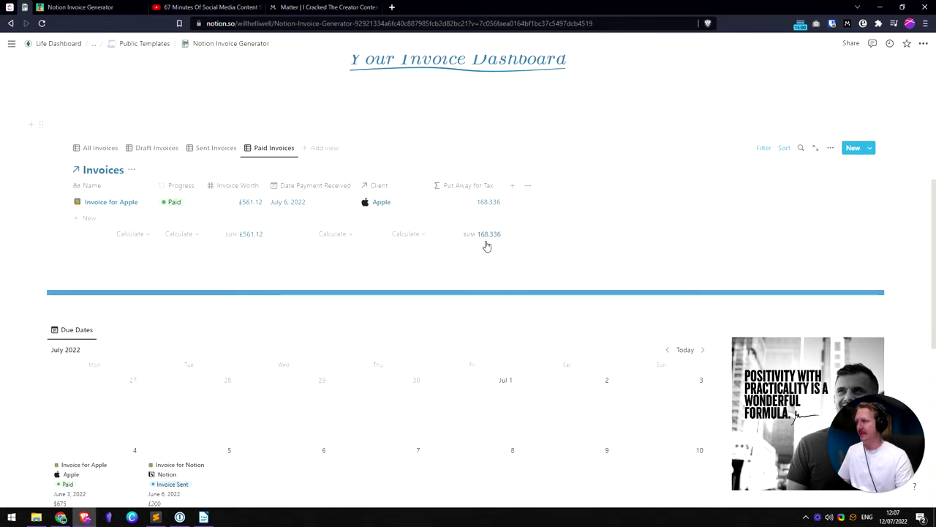
click(92, 149)
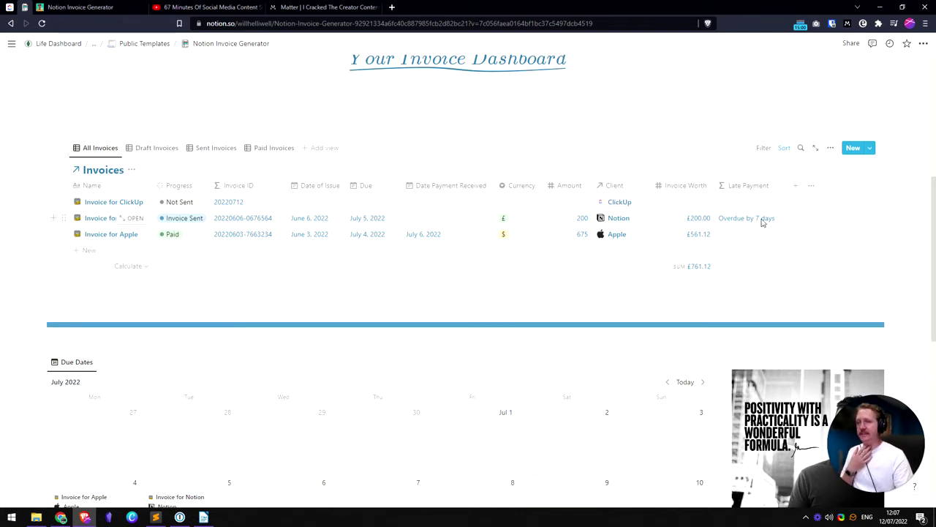
- Compare the Late Payment column of the invoices table with the Overdue Payments list and the Due Dates calendar
scroll(746, 232, down, 5)
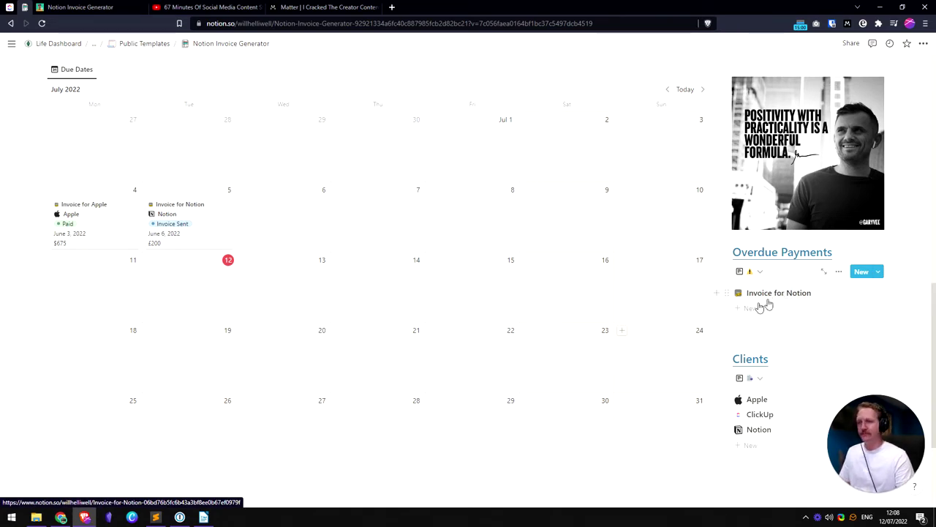
scroll(597, 337, up, 3)
scroll(598, 337, up, 2)
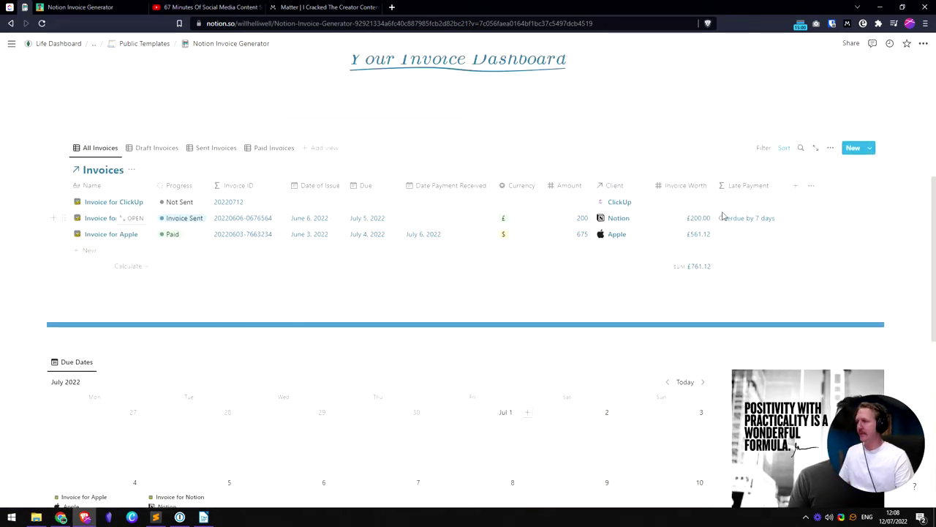
scroll(617, 278, down, 5)
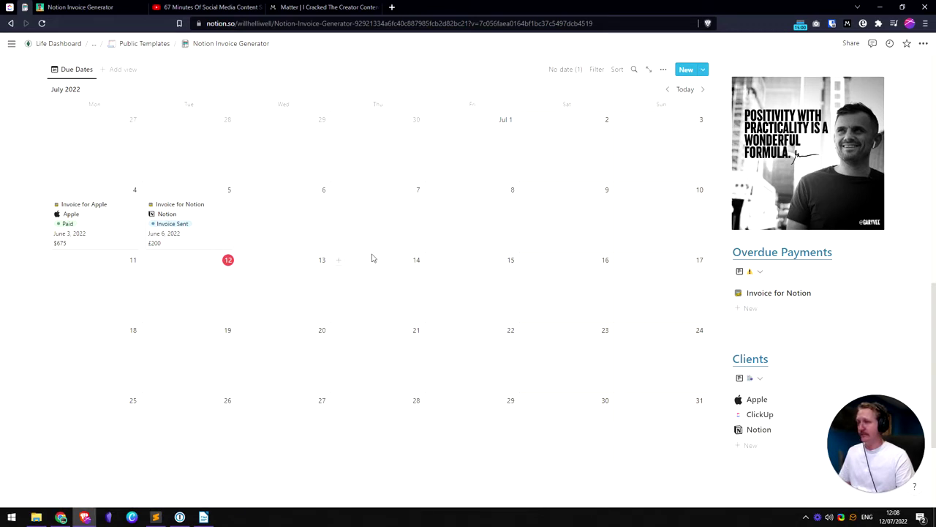
- Expand the Databases section at the end of the page to view its source databases, and collapse it again
scroll(376, 260, down, 2)
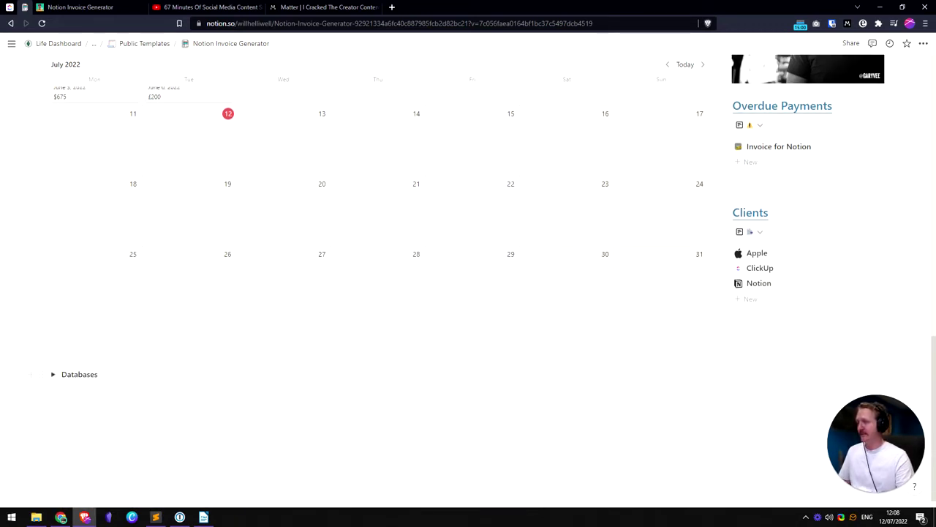
click(53, 375)
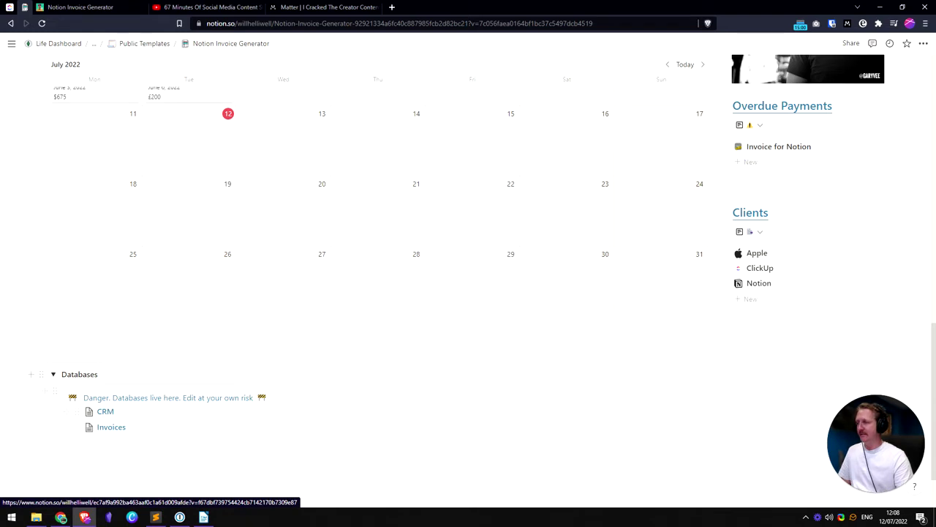
click(53, 376)
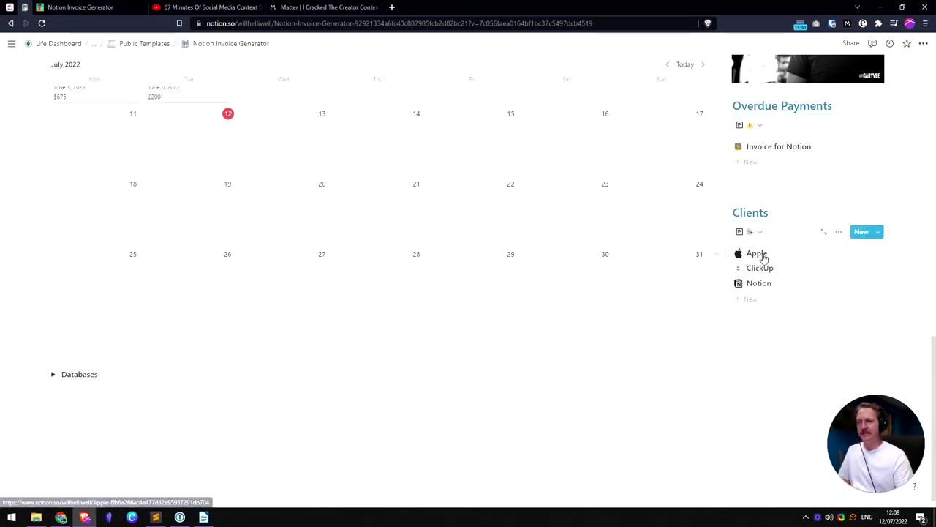
- Open the Apple record from the Clients list, examine its contact, invoice and notes fields, and close it
scroll(764, 260, up, 1)
click(757, 351)
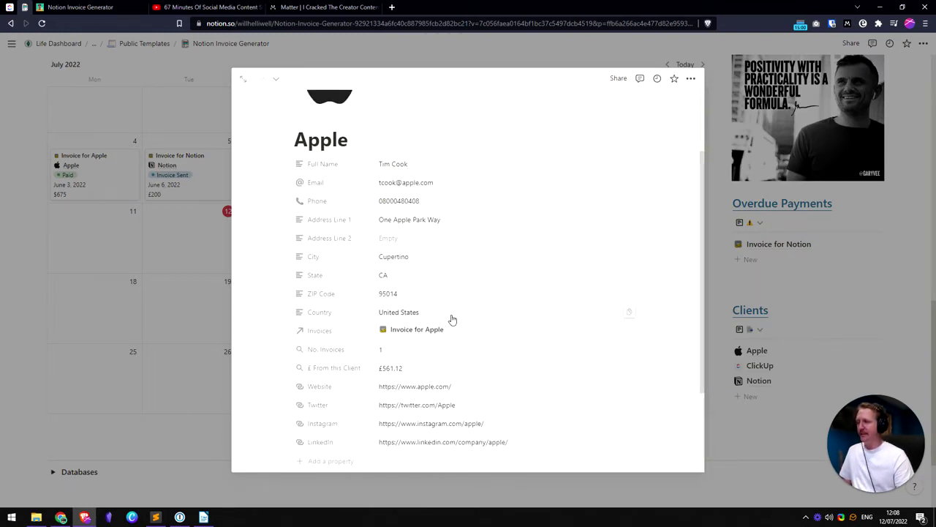
scroll(491, 278, down, 1)
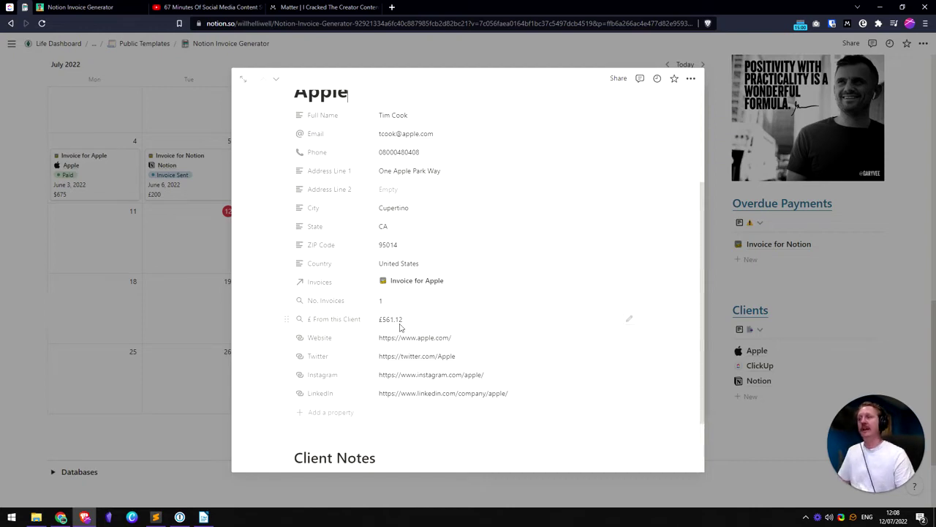
scroll(431, 329, up, 1)
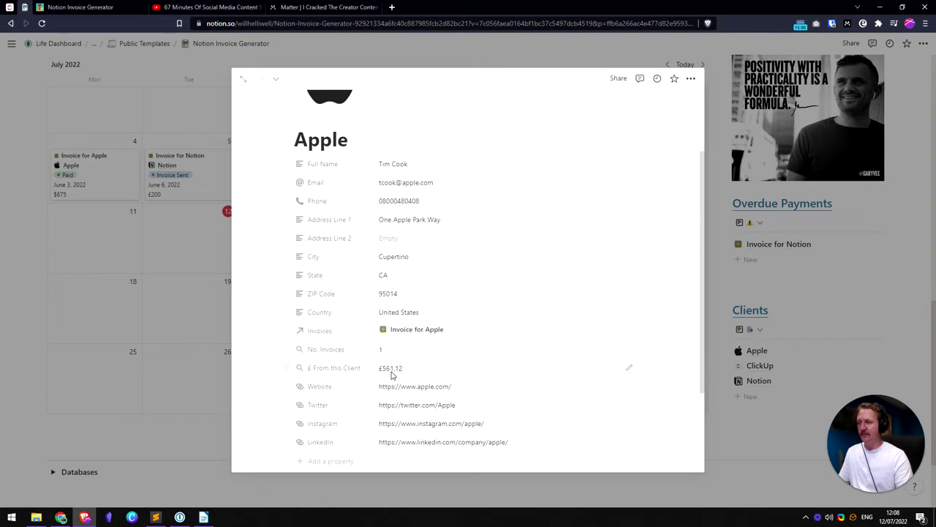
scroll(410, 352, down, 3)
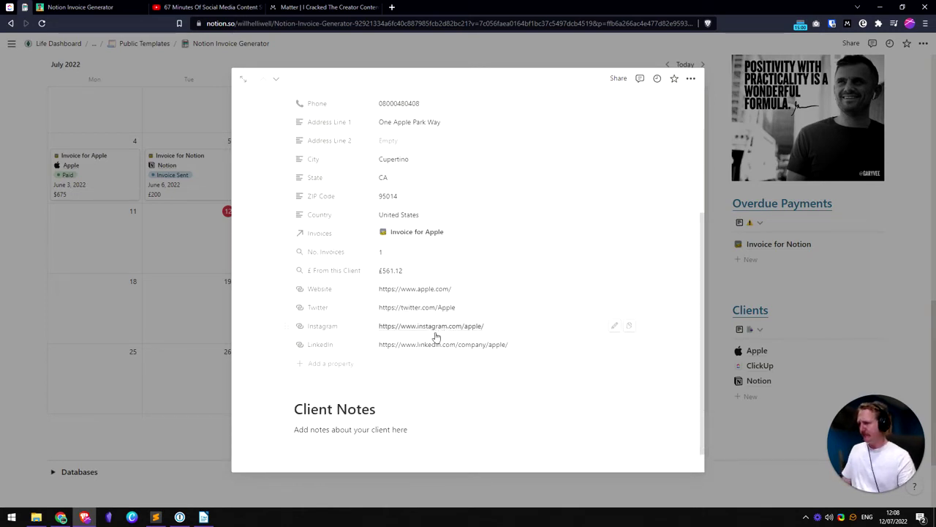
scroll(434, 324, up, 5)
scroll(439, 324, down, 4)
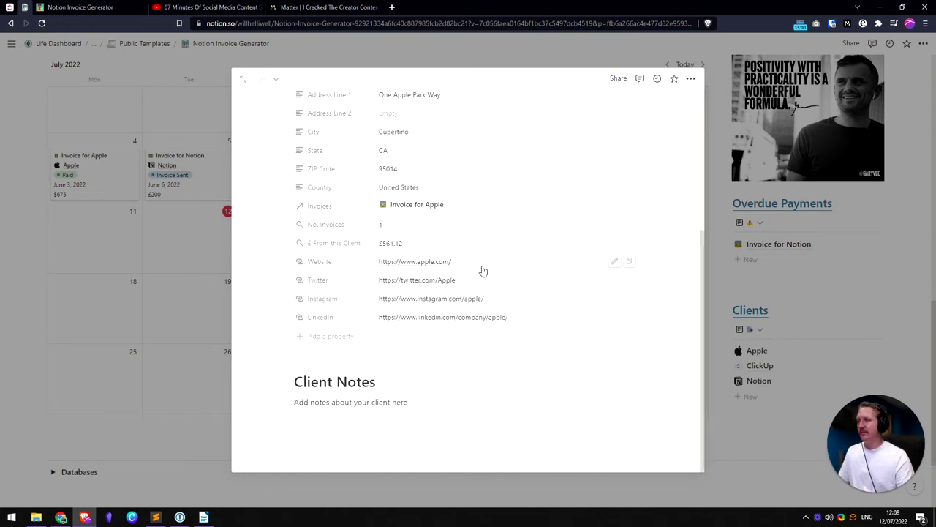
scroll(480, 267, up, 5)
click(776, 262)
- Create an invoice in the Invoices database from the New Invoice template and title it "Test Invoice"
scroll(563, 335, up, 5)
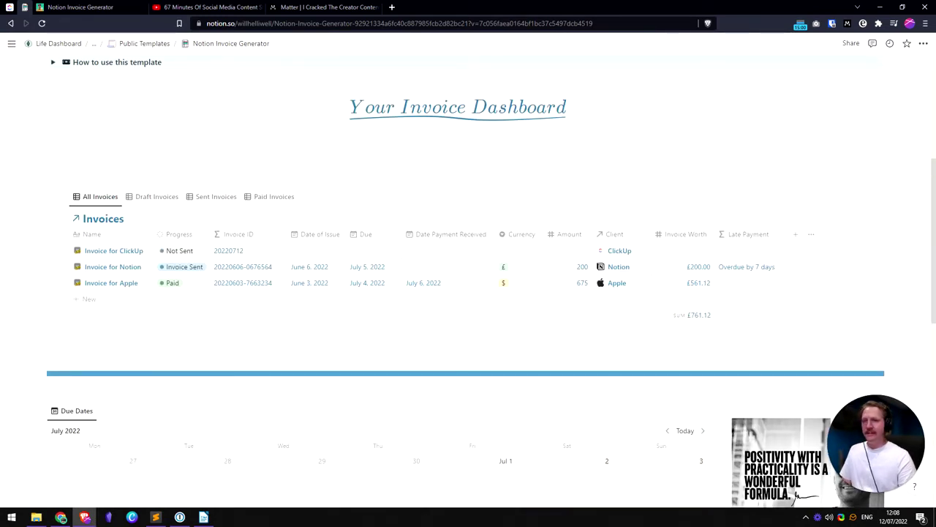
click(871, 198)
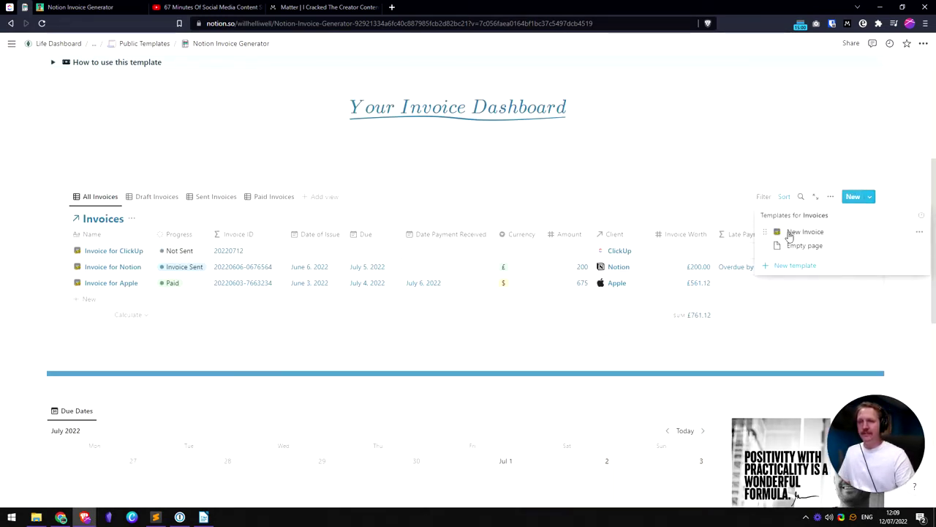
click(805, 232)
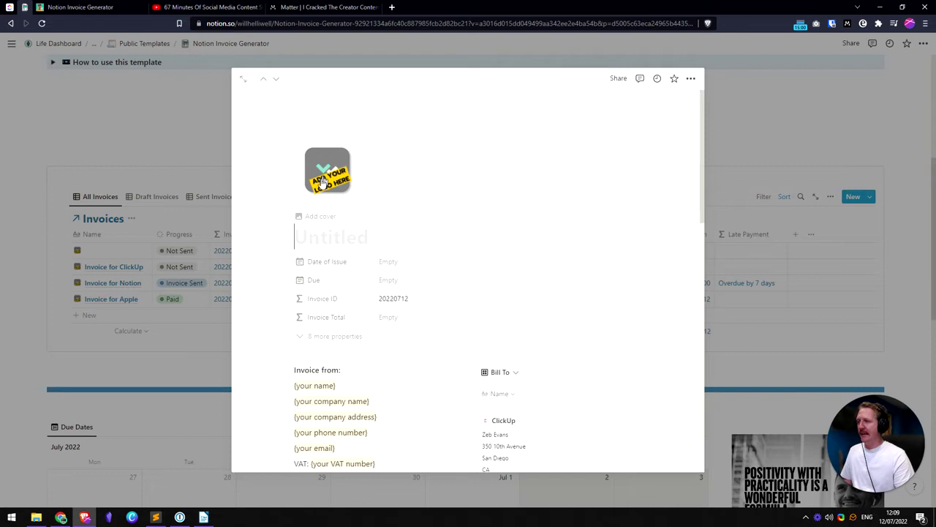
scroll(322, 187, down, 2)
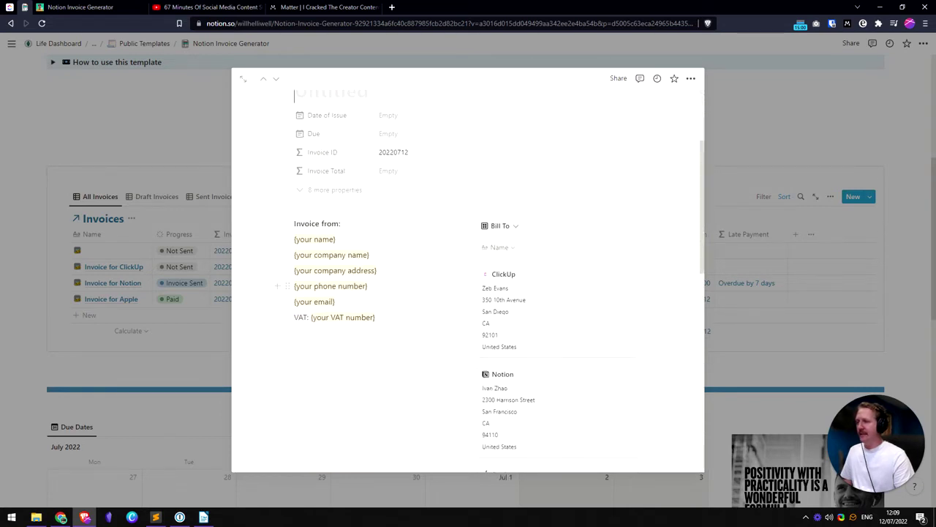
scroll(395, 168, up, 1)
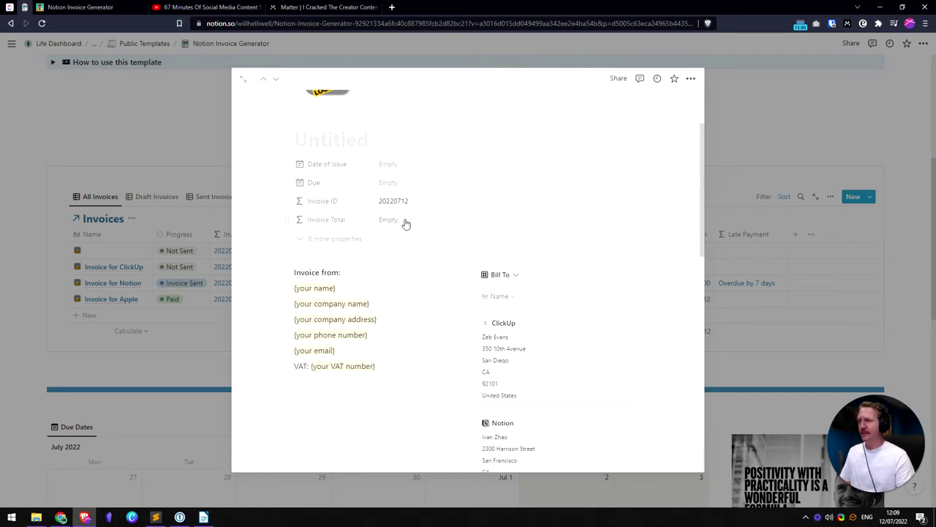
text(Test Invoice)
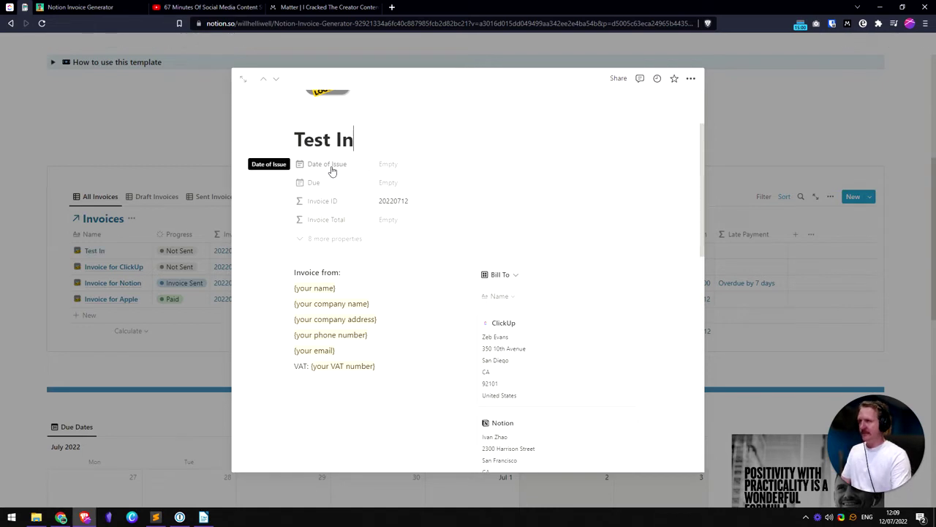
- Reveal the hidden properties of the Test Invoice page to review them, and hide them again
click(341, 241)
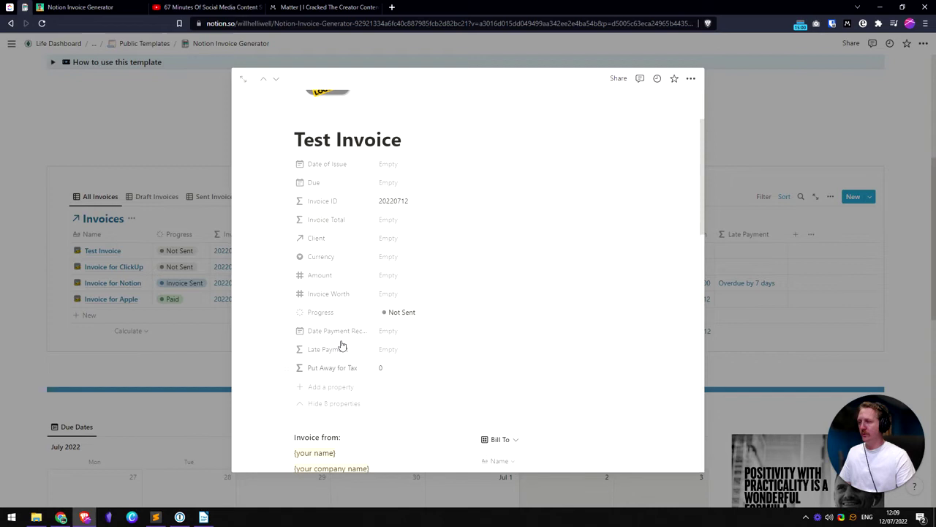
click(334, 403)
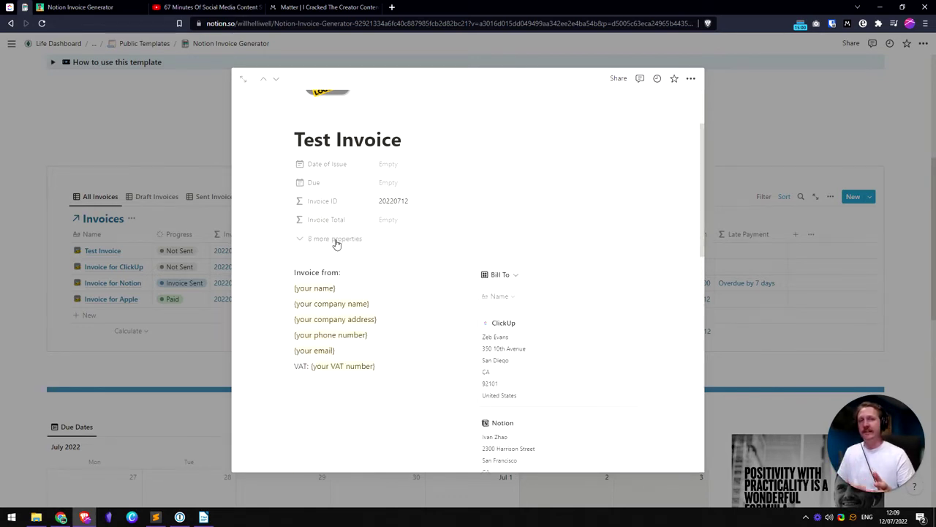
- Reveal the hidden properties of the Test Invoice and link Apple as its client
click(335, 241)
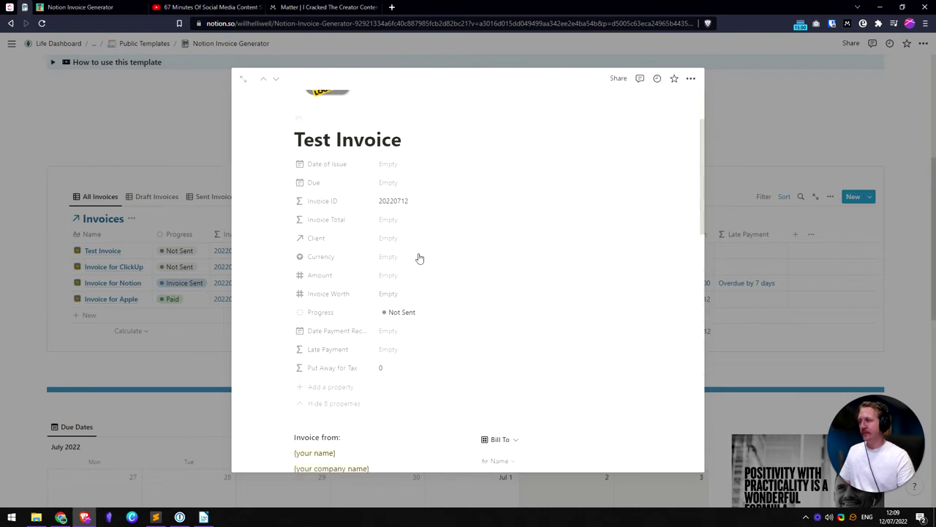
scroll(485, 380, down, 2)
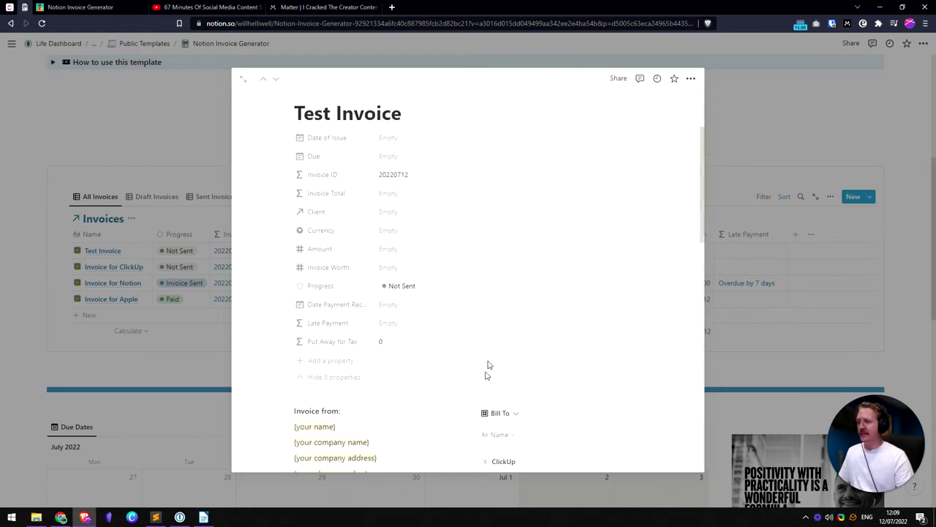
click(393, 190)
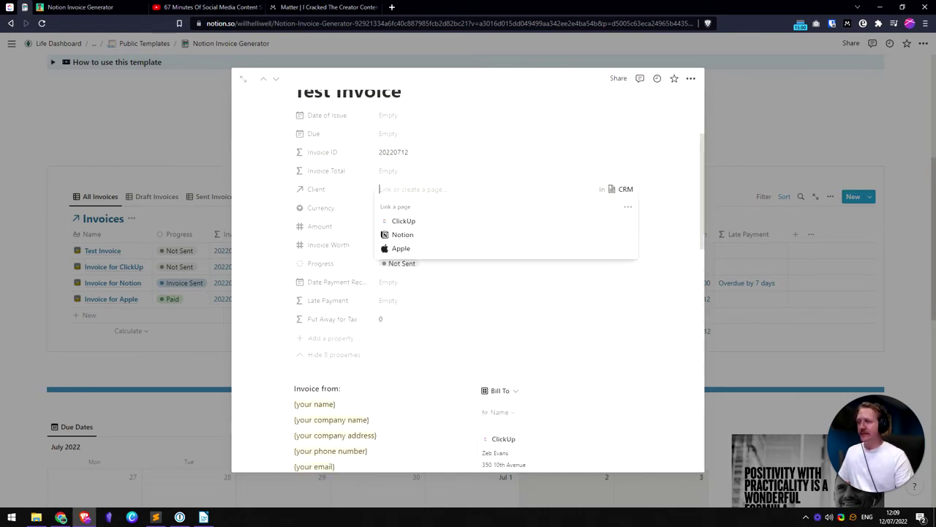
click(399, 249)
click(496, 168)
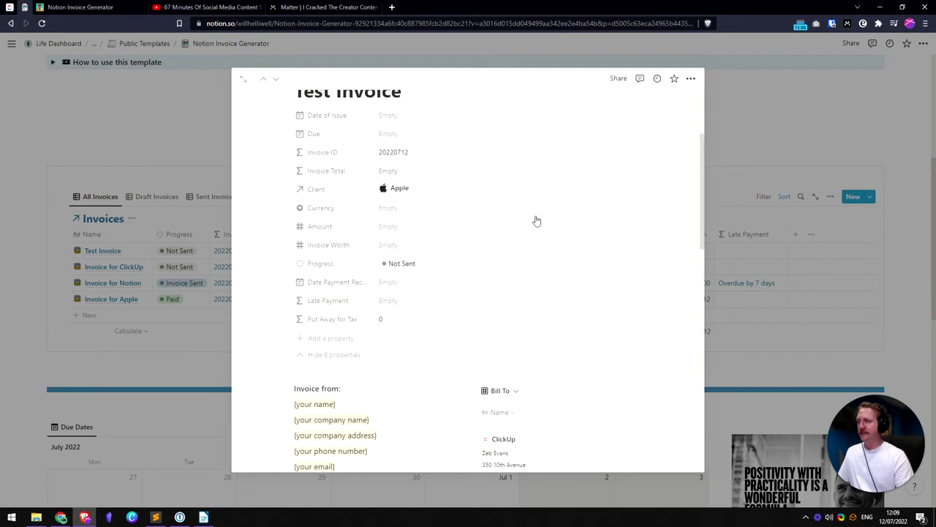
- Set the Test Invoice's currency to $ and its amount to 500, and hide the extra properties
click(405, 211)
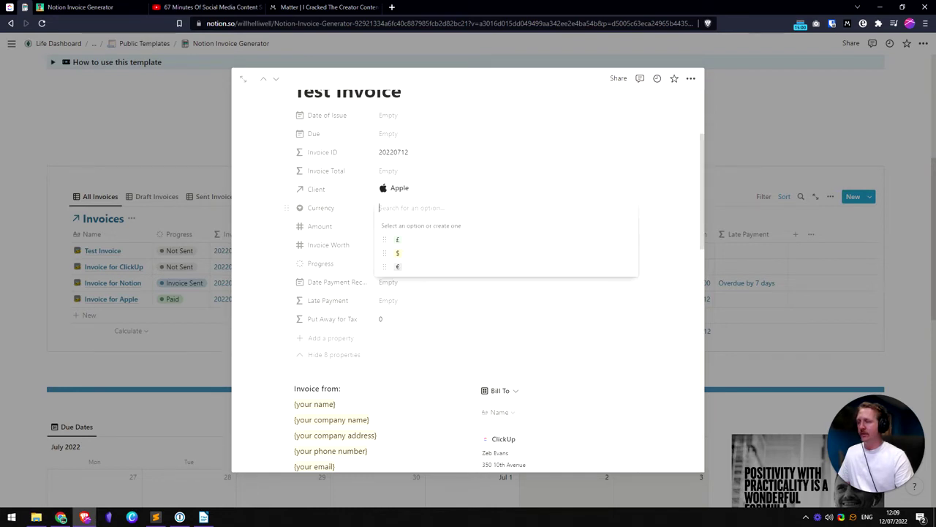
click(400, 255)
click(412, 228)
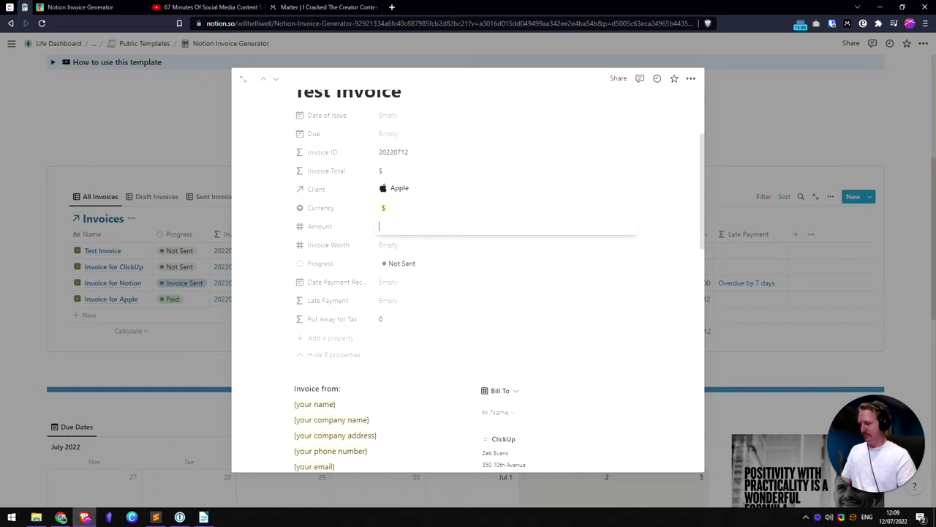
text(500)
click(518, 206)
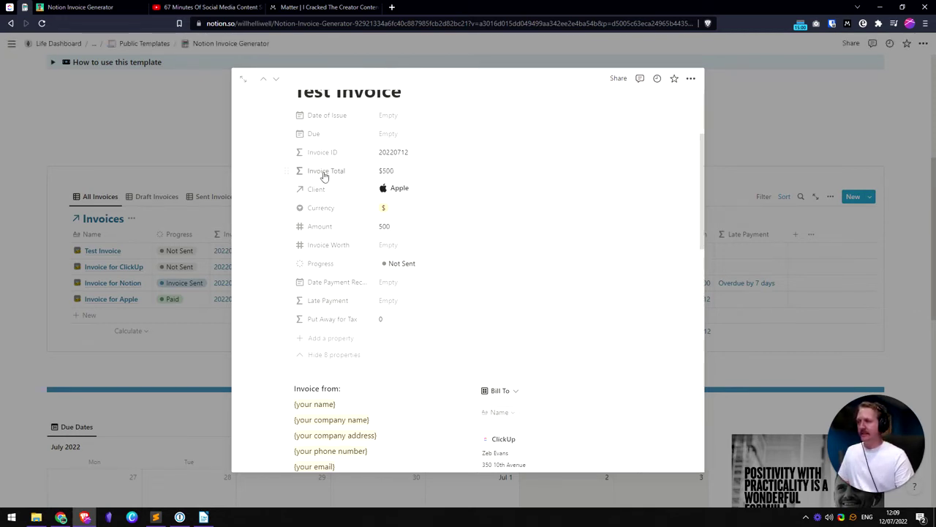
click(331, 355)
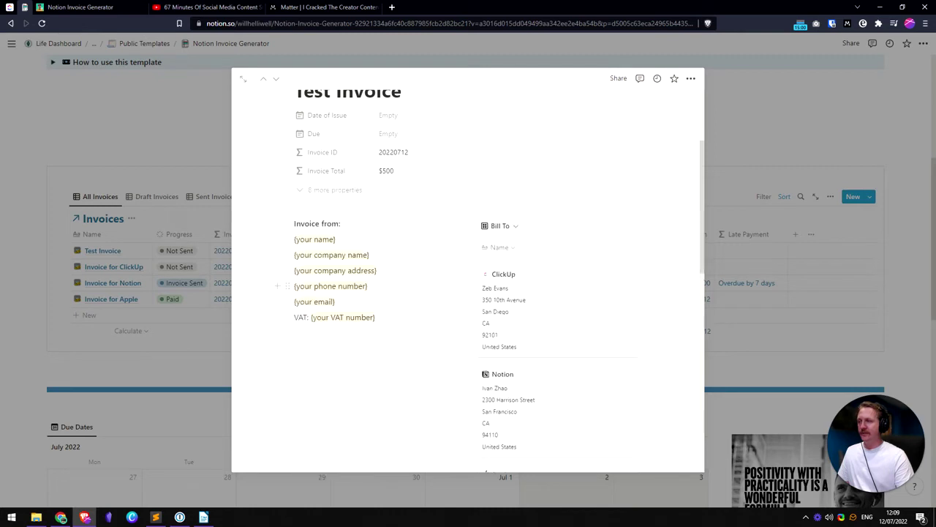
click(328, 191)
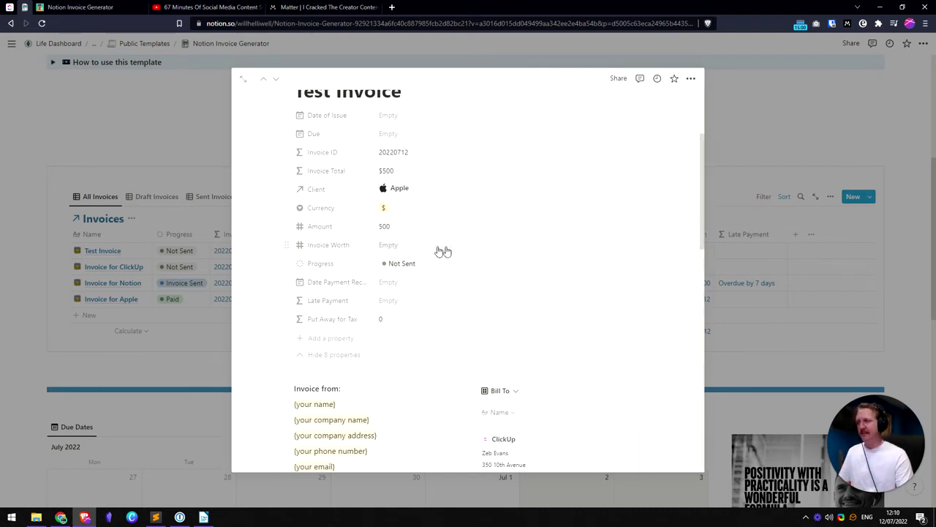
click(331, 355)
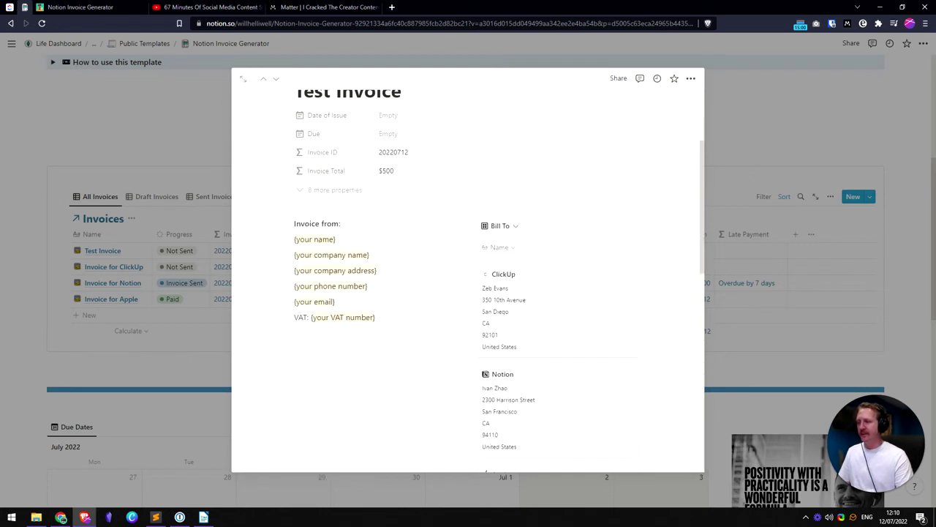
- Filter the Bill To view by the name "Apple" and save the filter for everyone
scroll(414, 151, down, 1)
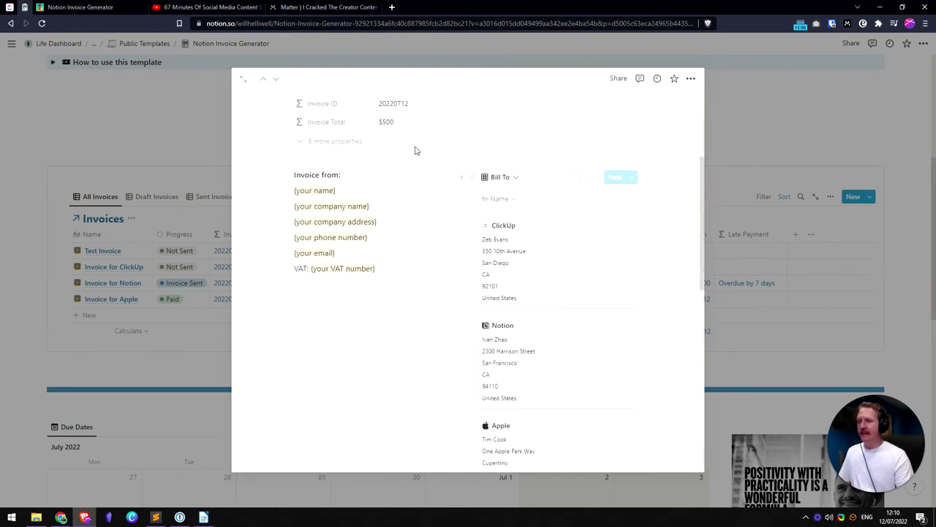
click(514, 204)
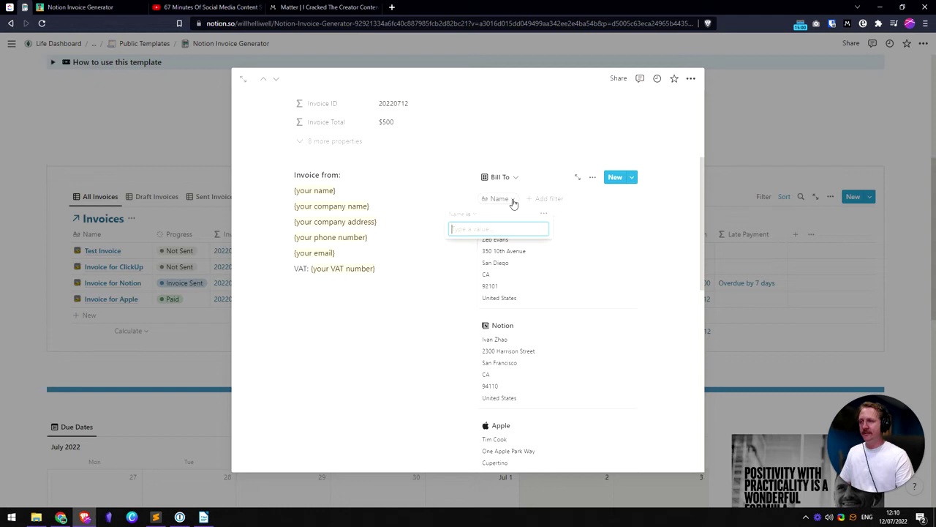
text(Apple)
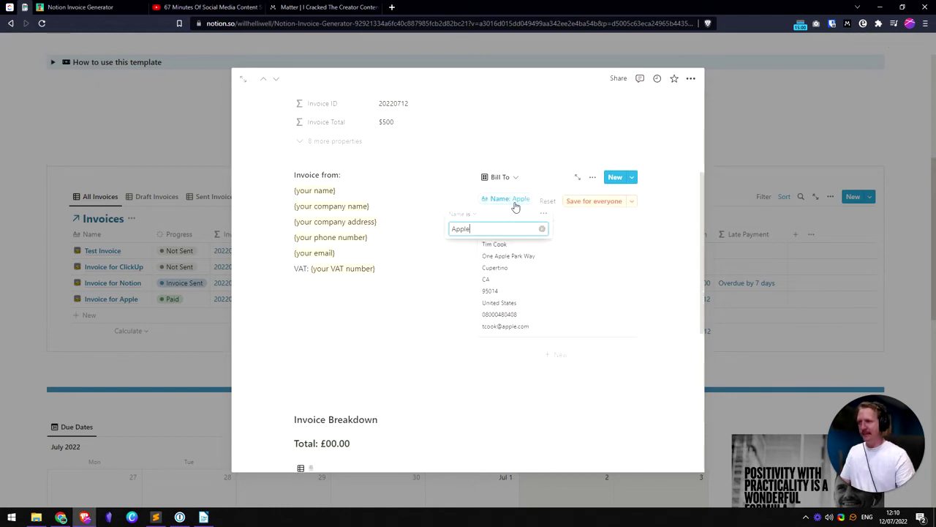
click(594, 205)
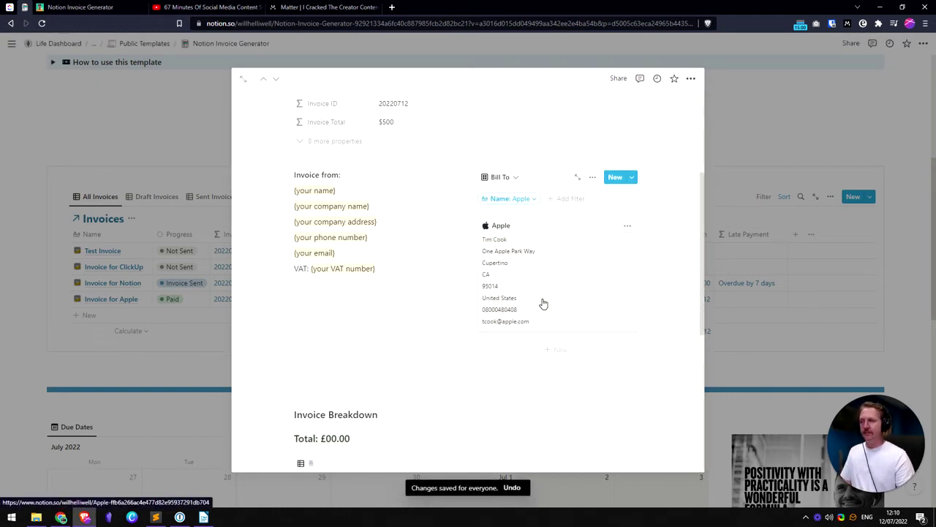
- Examine the Test Invoice's Invoice Breakdown table and its BACS, IBAN, PayPal and Stripe payment sections
scroll(544, 304, down, 3)
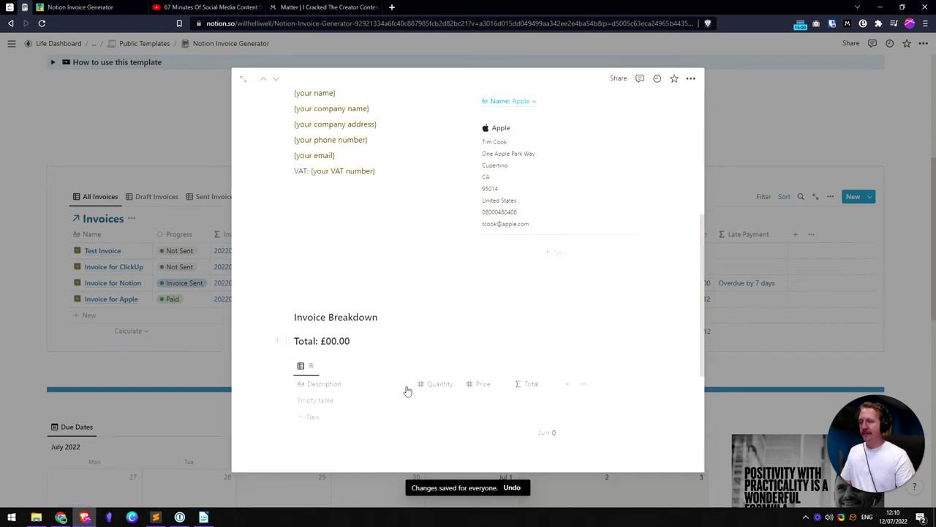
scroll(493, 286, down, 2)
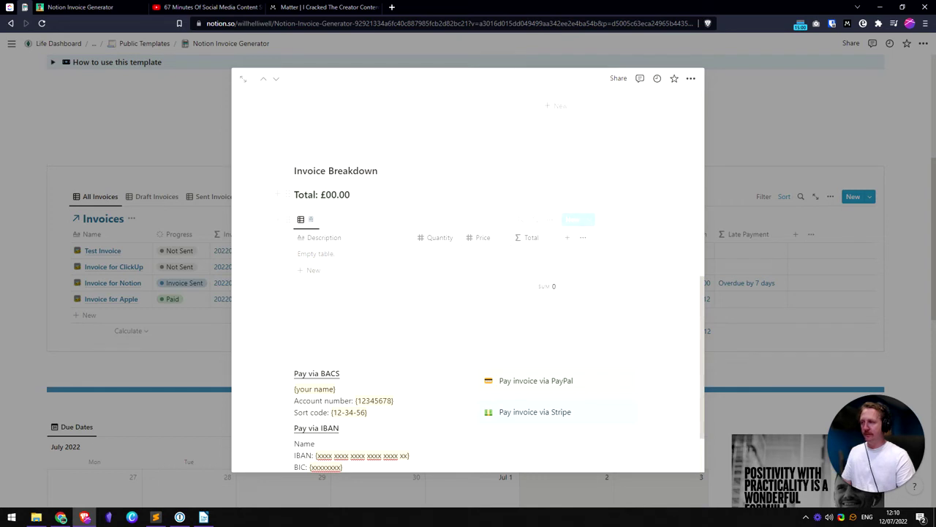
scroll(468, 292, down, 1)
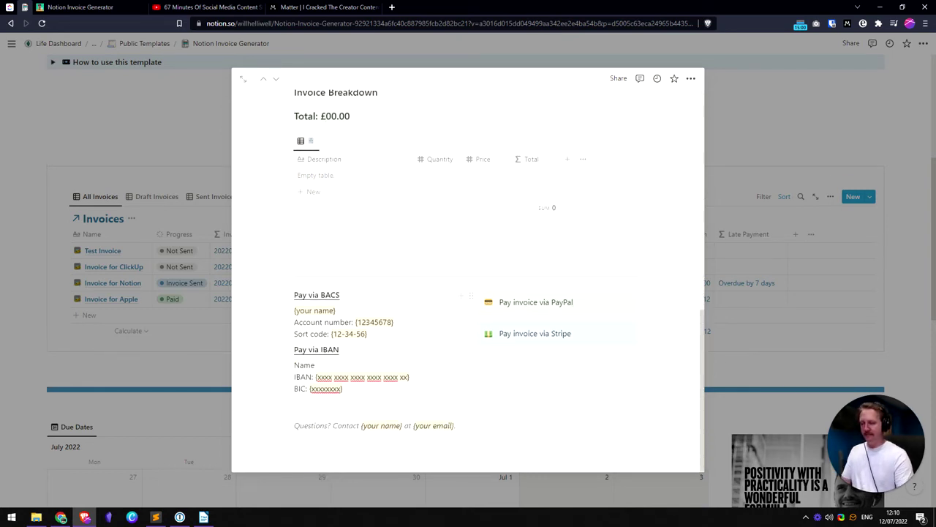
triple_click(535, 302)
key(Escape)
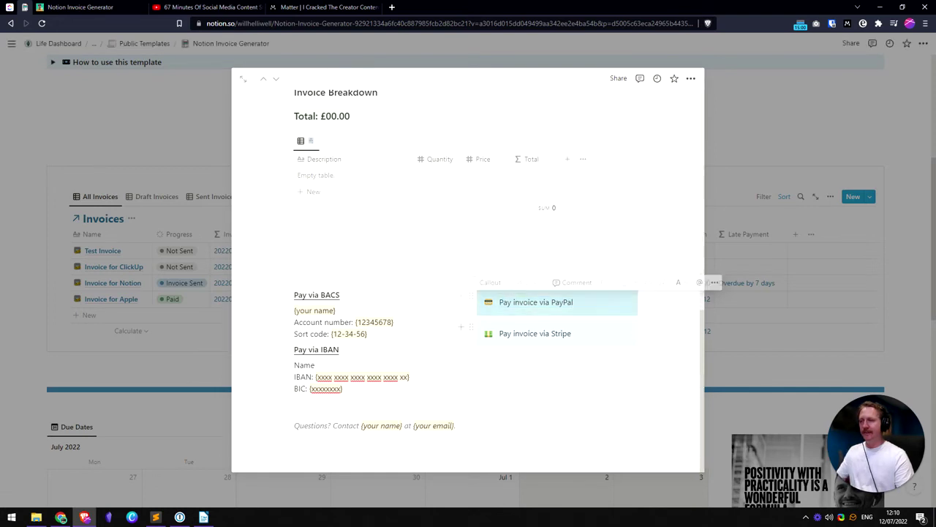
key(Escape)
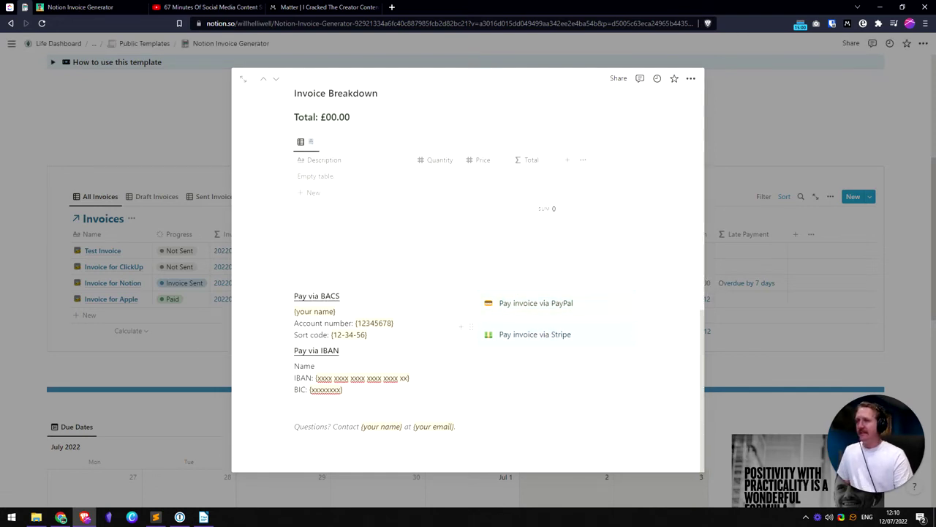
scroll(622, 328, up, 6)
- Open the Test Invoice as a full page and bring up its print preview
click(242, 80)
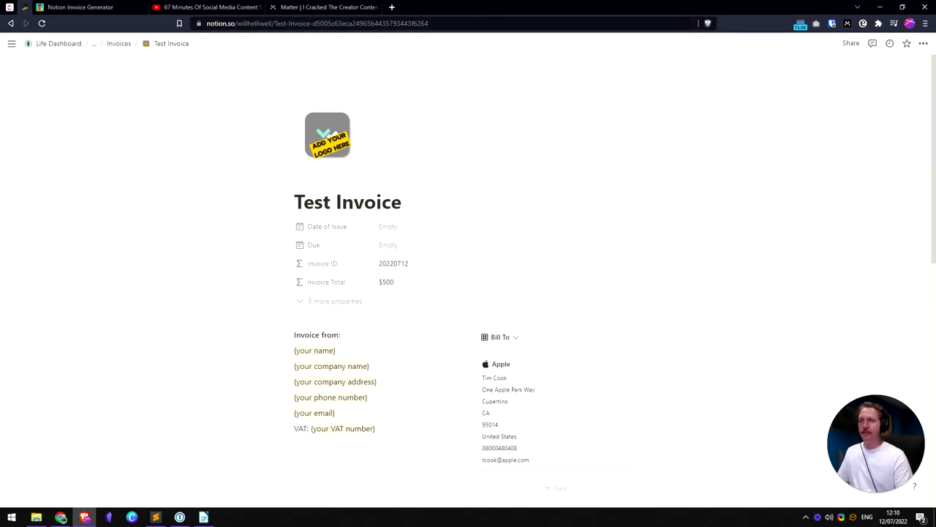
click(924, 43)
click(925, 26)
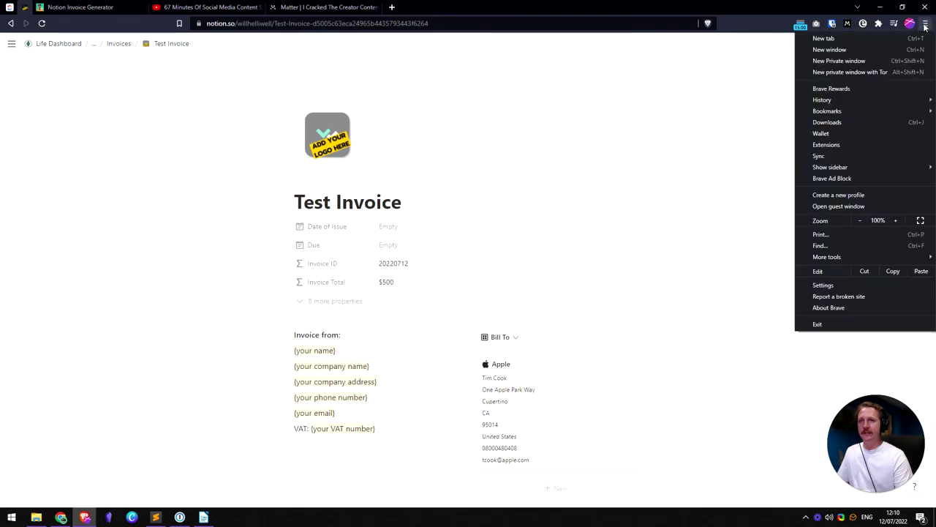
click(847, 235)
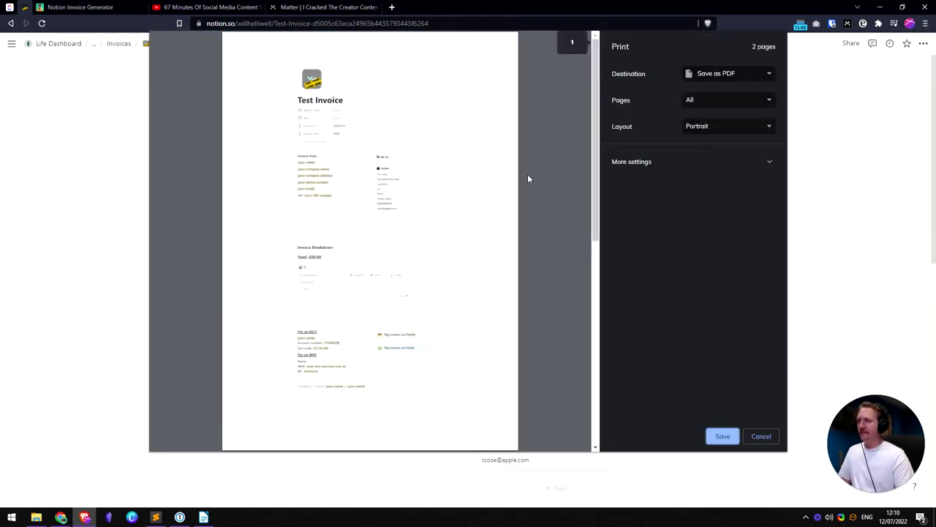
- Reveal the additional print settings, set the paper size to A4 and look through the previewed pages
click(715, 163)
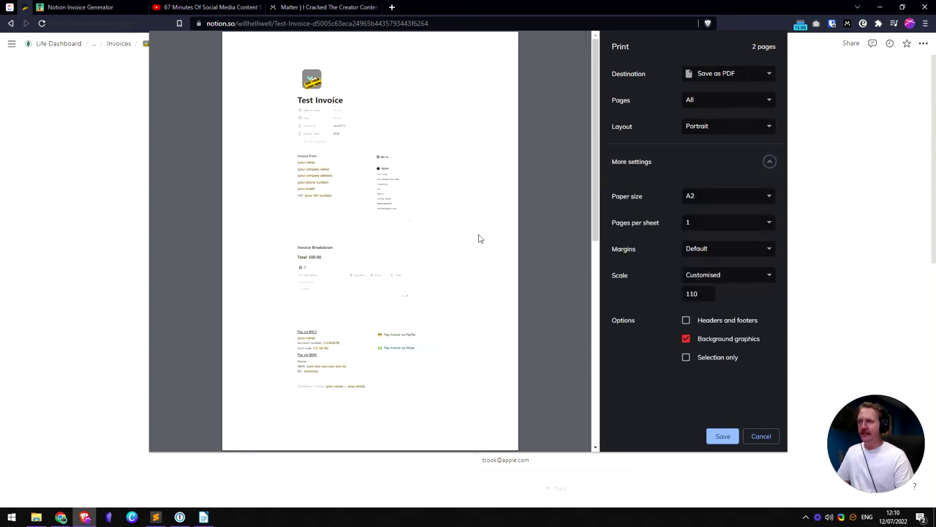
click(737, 199)
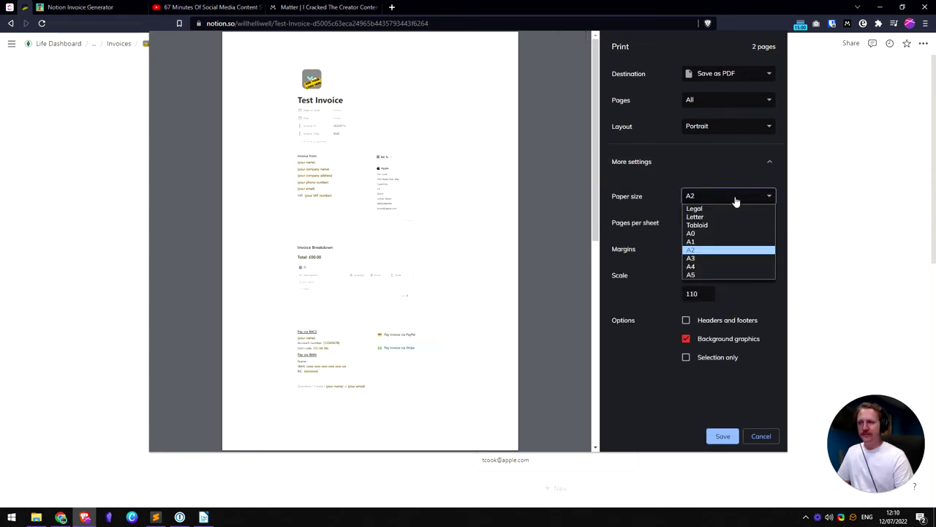
click(715, 267)
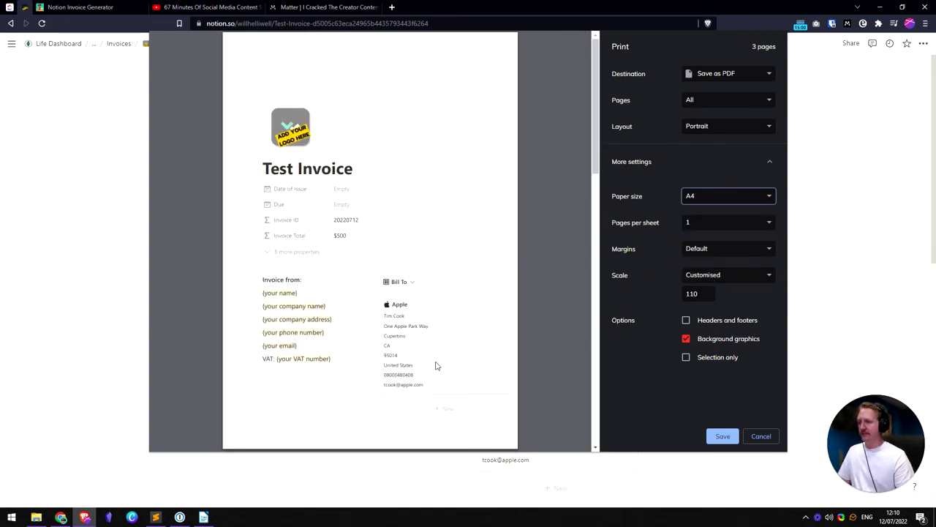
scroll(397, 378, down, 5)
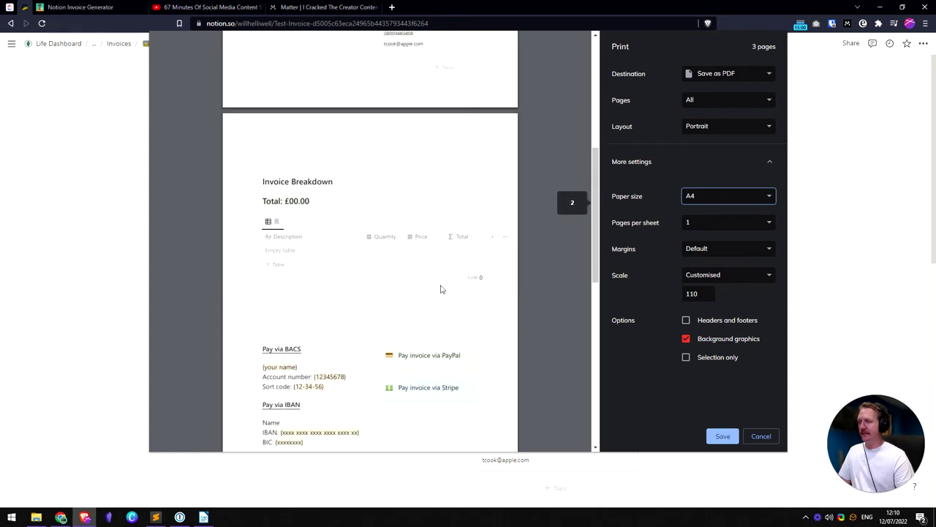
scroll(299, 262, down, 2)
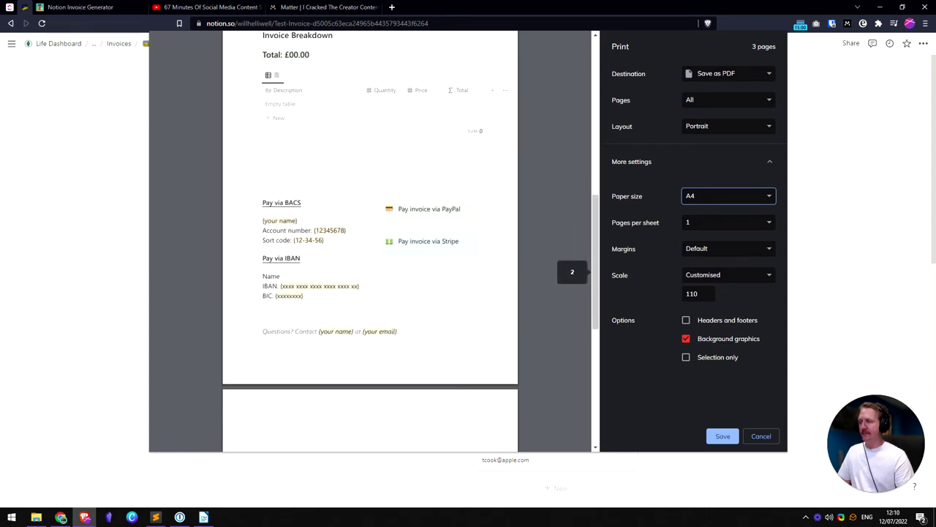
scroll(373, 297, down, 5)
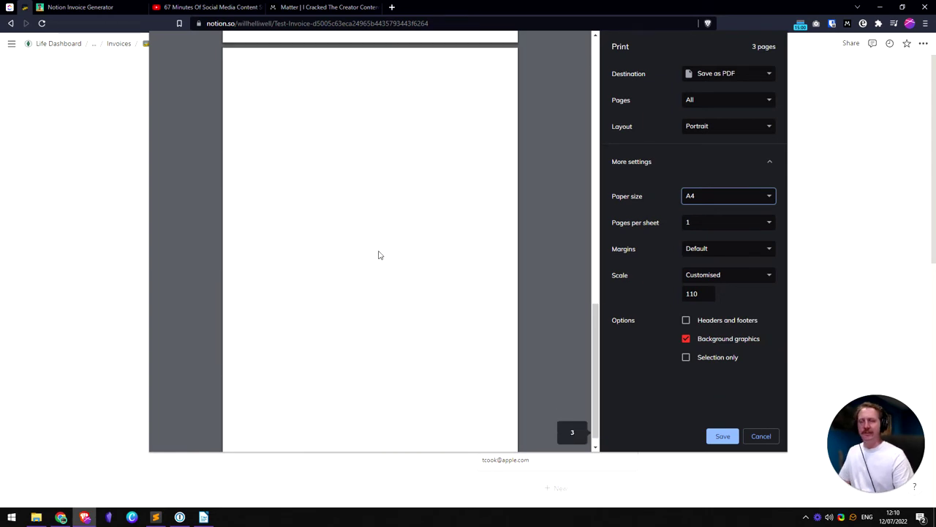
scroll(381, 260, up, 3)
scroll(387, 268, up, 8)
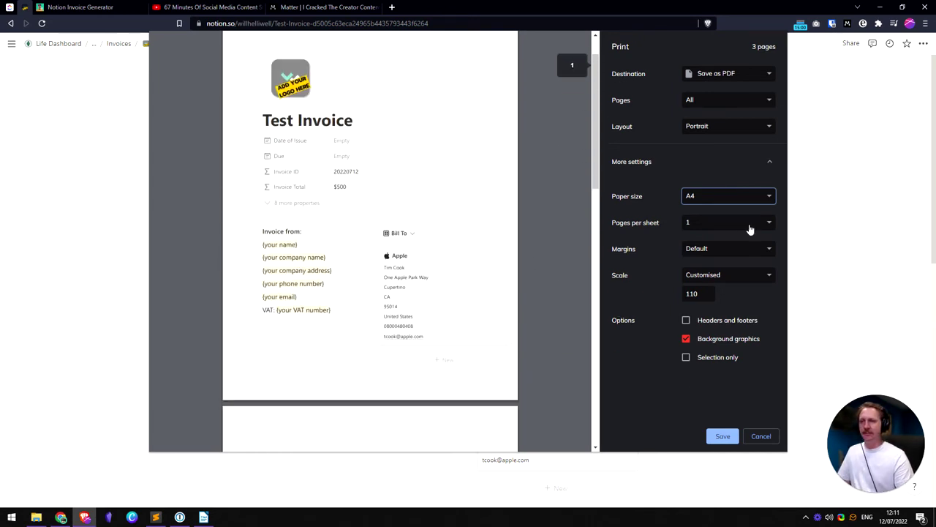
- Keep all pages selected for printing, check the invoice preview once more, and cancel the print
click(736, 101)
click(739, 111)
scroll(512, 255, up, 1)
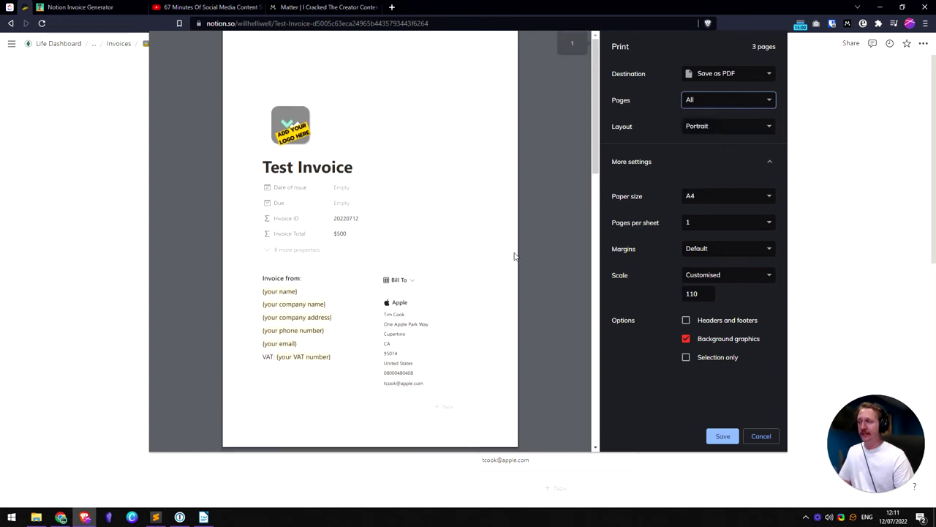
scroll(520, 276, down, 6)
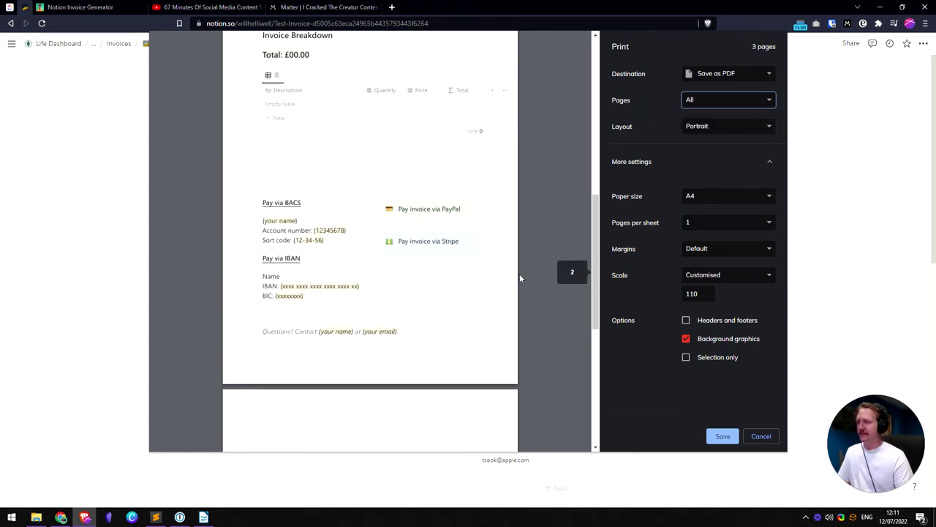
scroll(520, 277, up, 5)
click(761, 436)
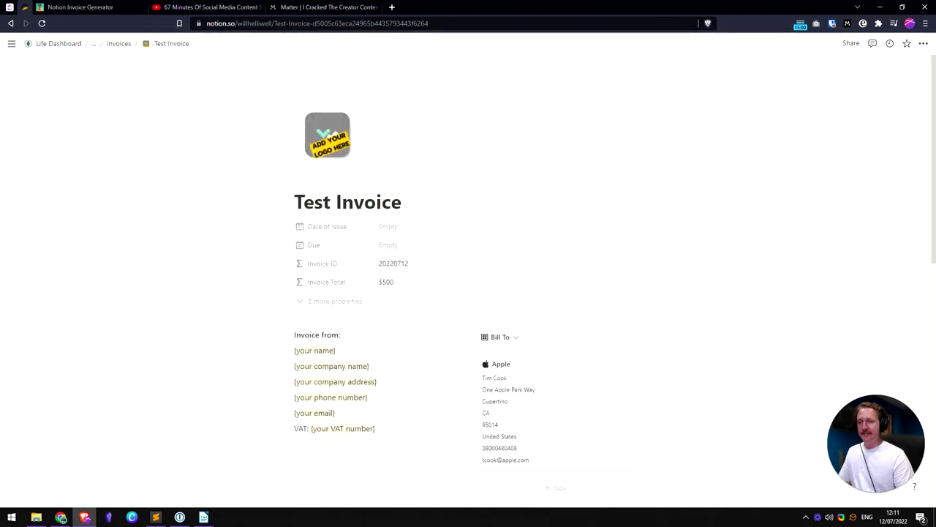
- Return to the Notion Invoice Generator page, and look over the template's Gumroad product page with its pricing tiers
click(127, 44)
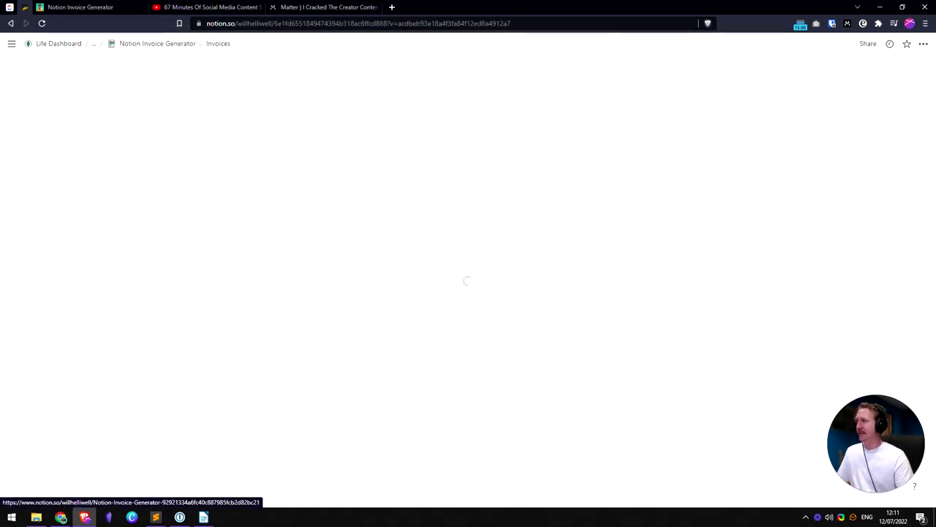
click(139, 45)
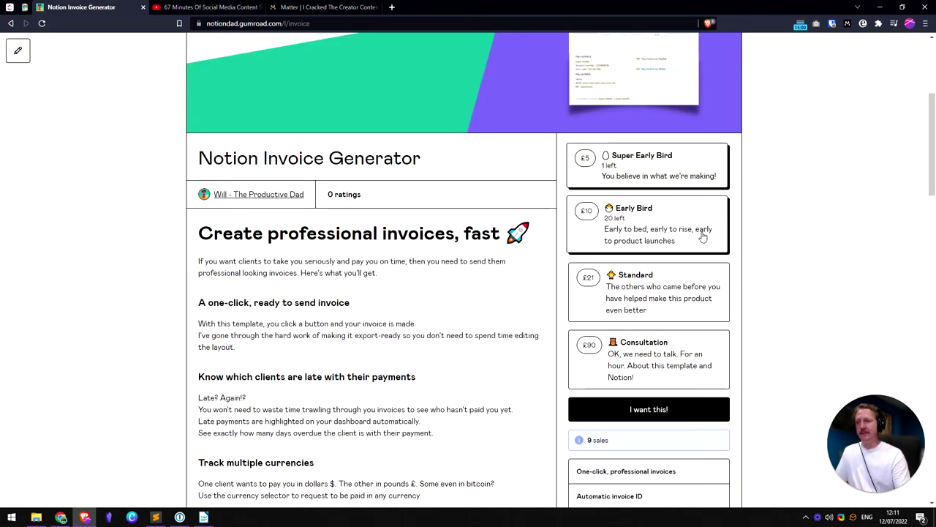
scroll(674, 311, down, 1)
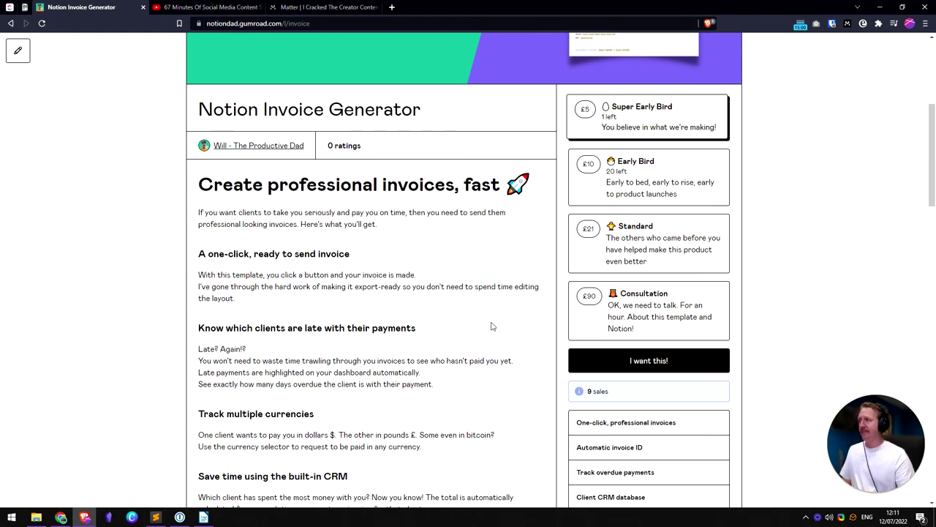
scroll(448, 327, up, 4)
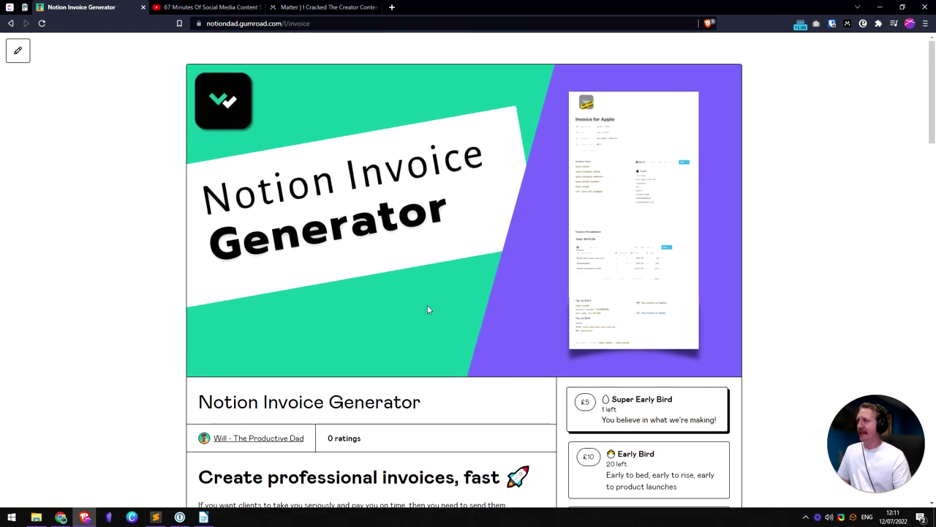